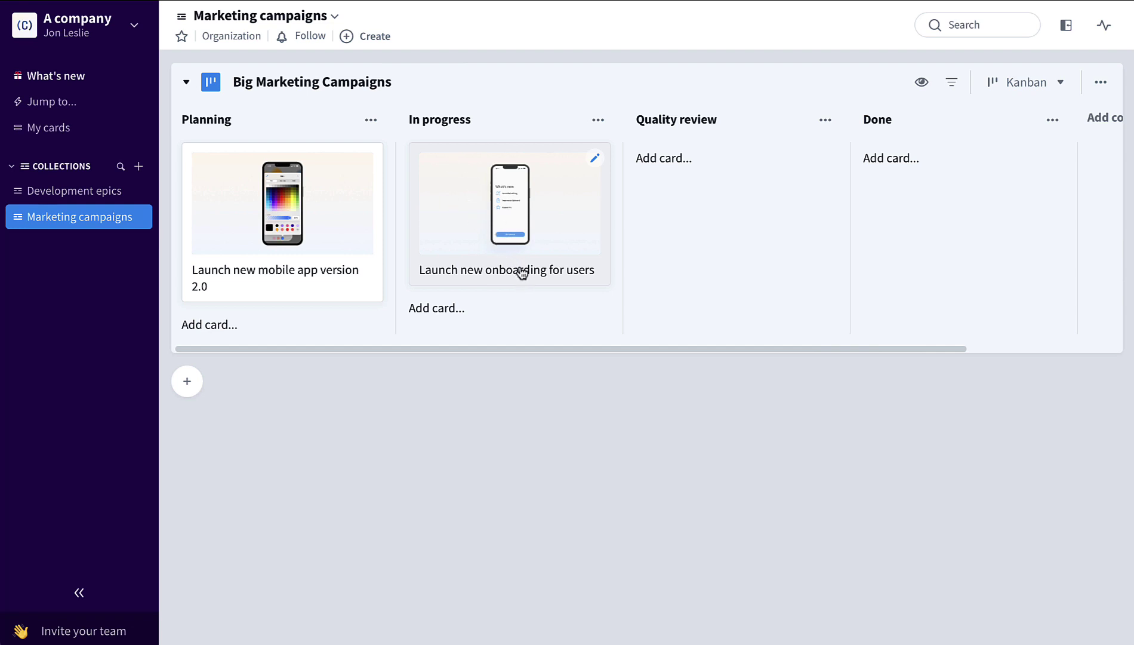
# Break the Launch new onboarding for users card into a Campaign work board with landing-page and banner-ad cards
pyautogui.click(521, 272)
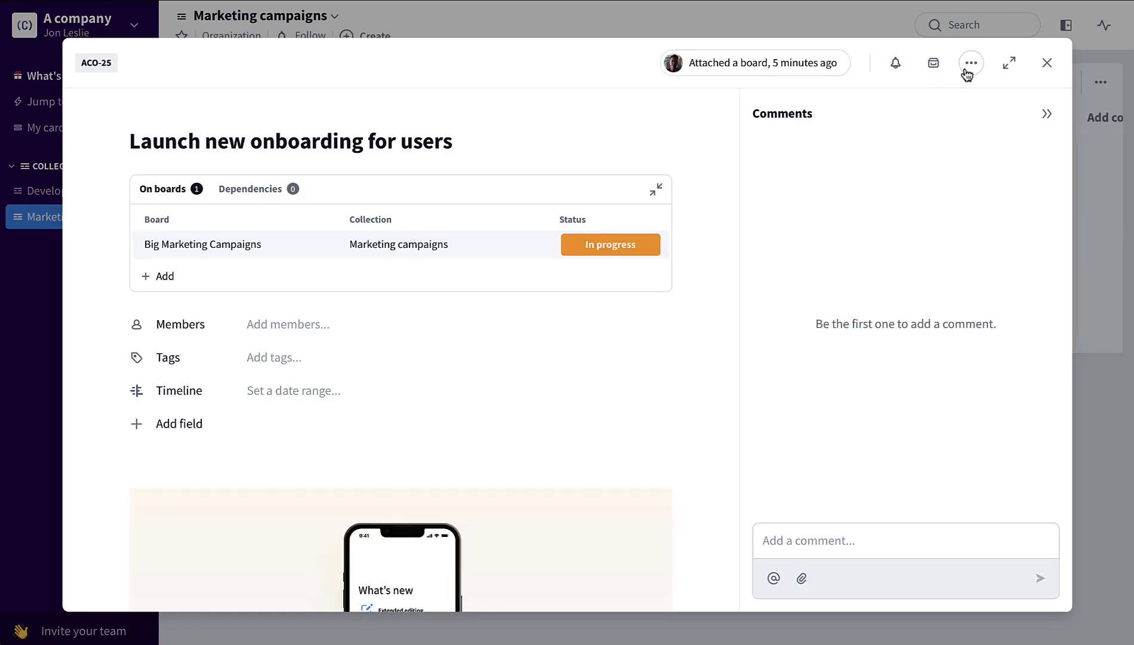
pyautogui.click(969, 67)
pyautogui.moveTo(929, 197)
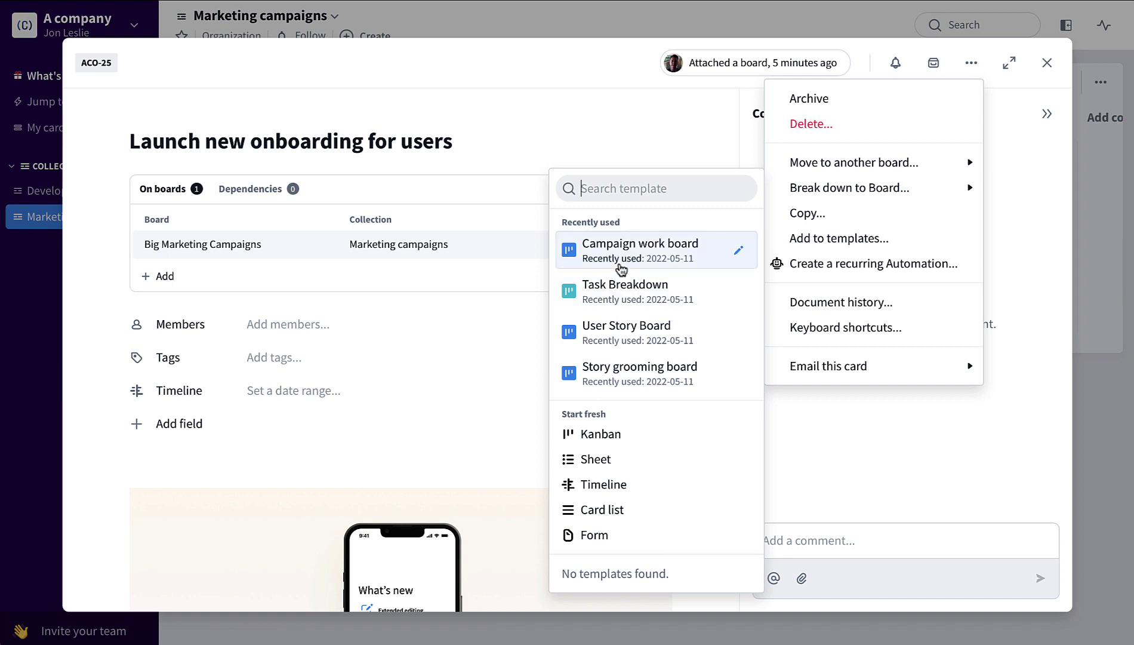
pyautogui.click(620, 265)
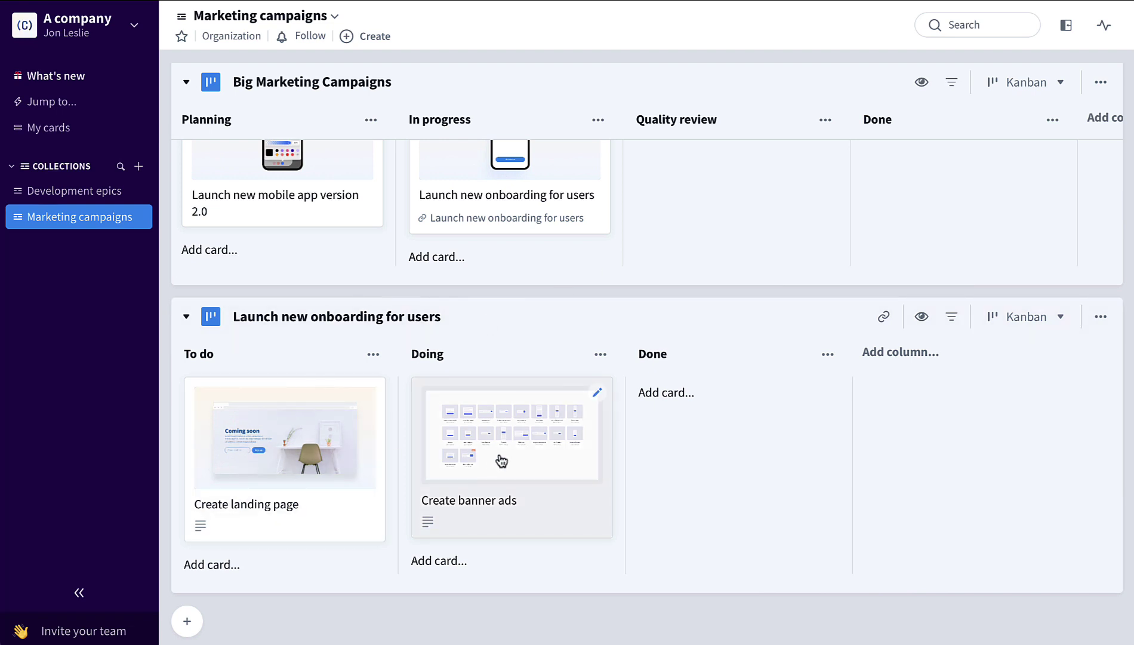
# Move Create landing page into Doing and Create banner ads into Done on the onboarding board
pyautogui.scroll(1, 501, 460)
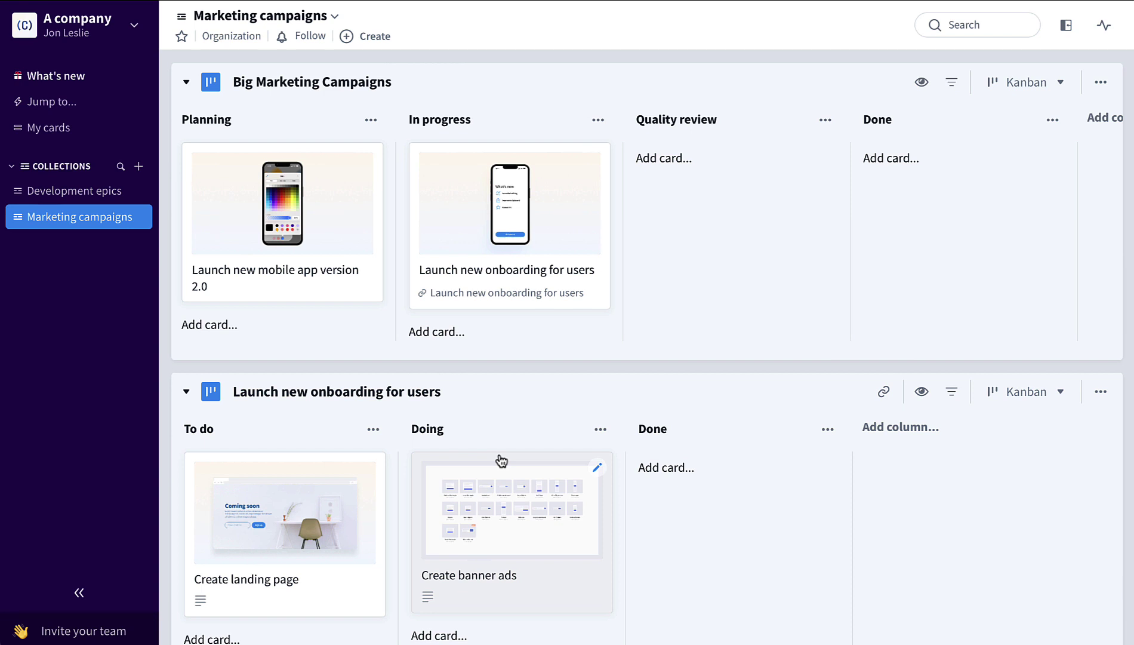
pyautogui.scroll(-1, 494, 307)
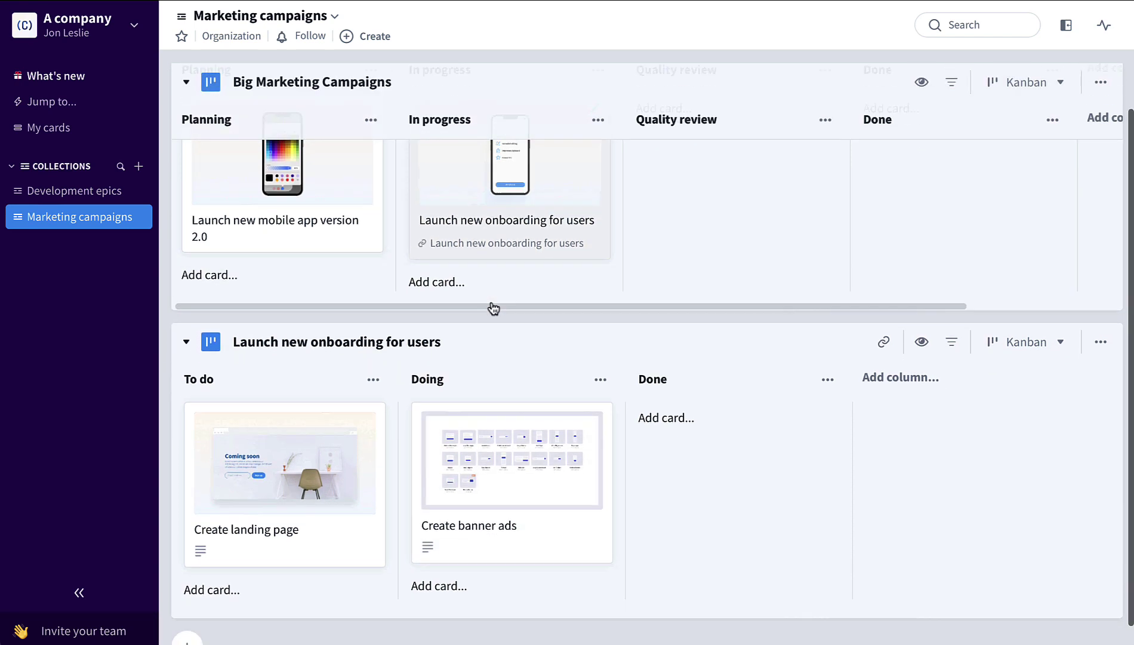
pyautogui.moveTo(311, 484); pyautogui.dragTo(560, 449)
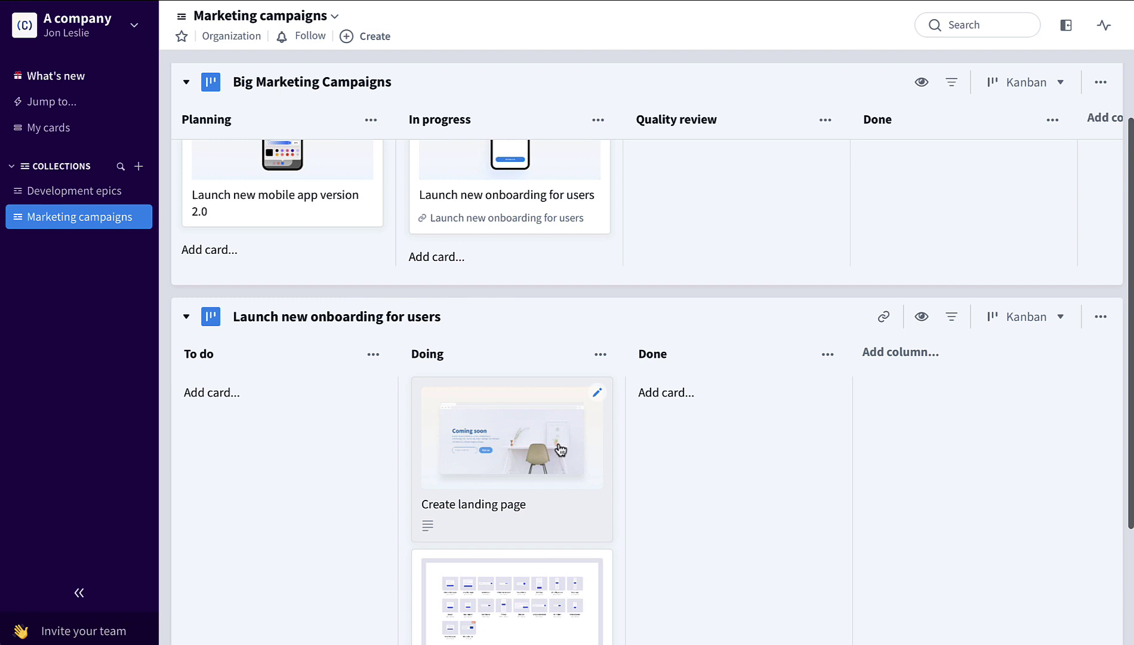
pyautogui.moveTo(517, 589); pyautogui.dragTo(697, 473)
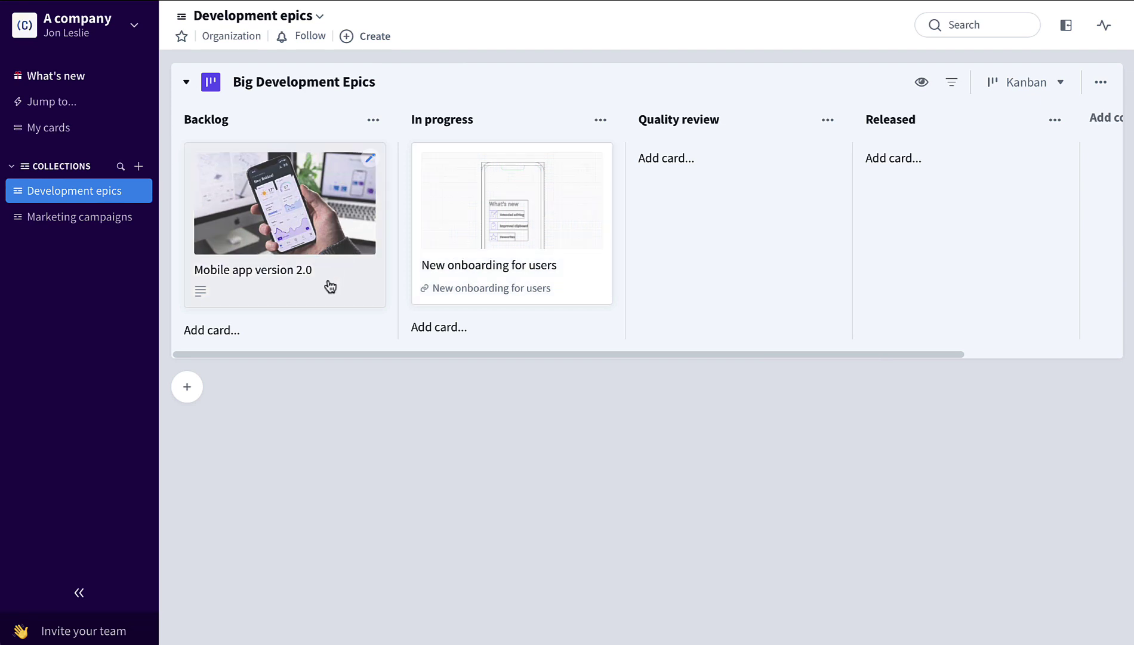
# Move Mobile app version 2.0 to In progress and break it into a linked User Story Board
pyautogui.moveTo(330, 287); pyautogui.dragTo(534, 269)
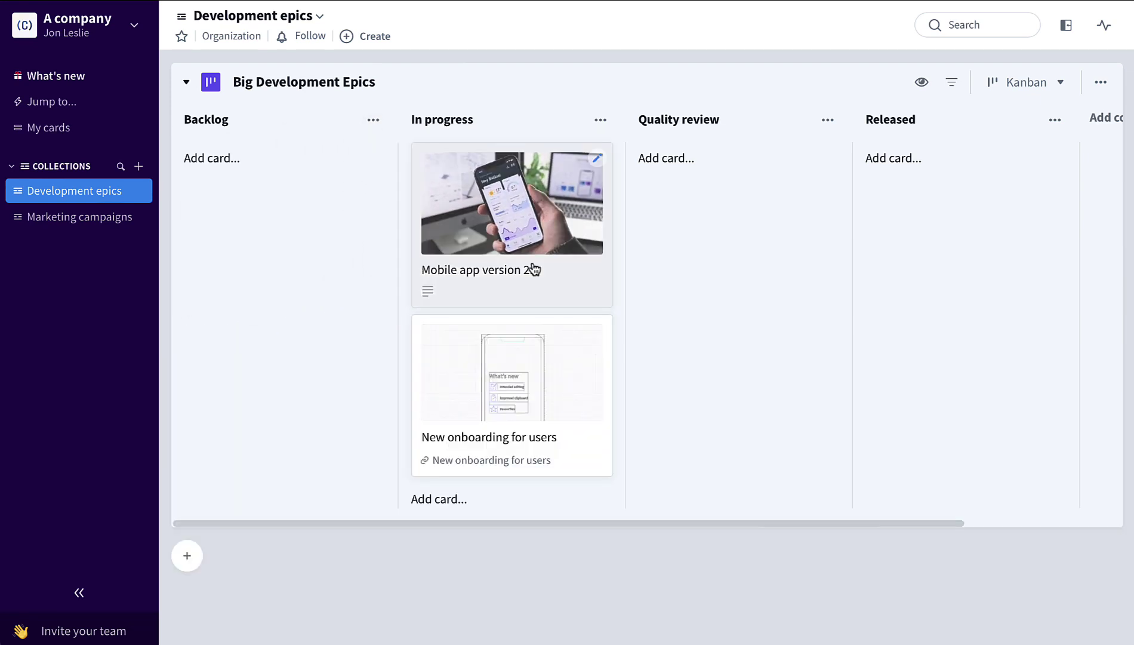
pyautogui.click(582, 286)
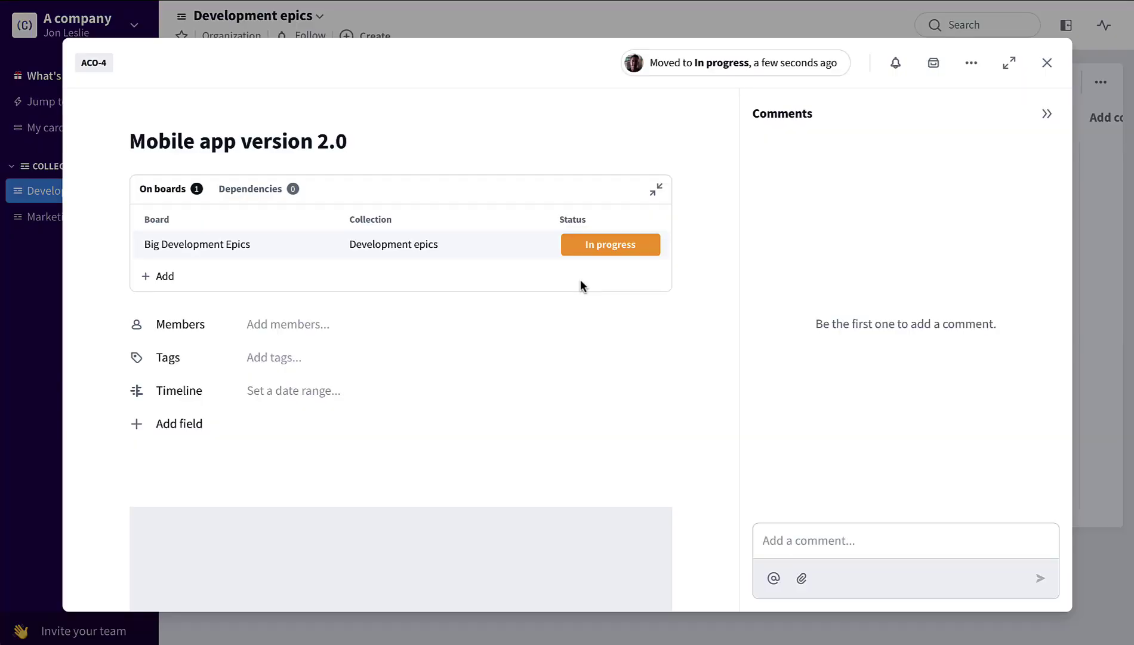
pyautogui.click(970, 64)
pyautogui.moveTo(872, 197)
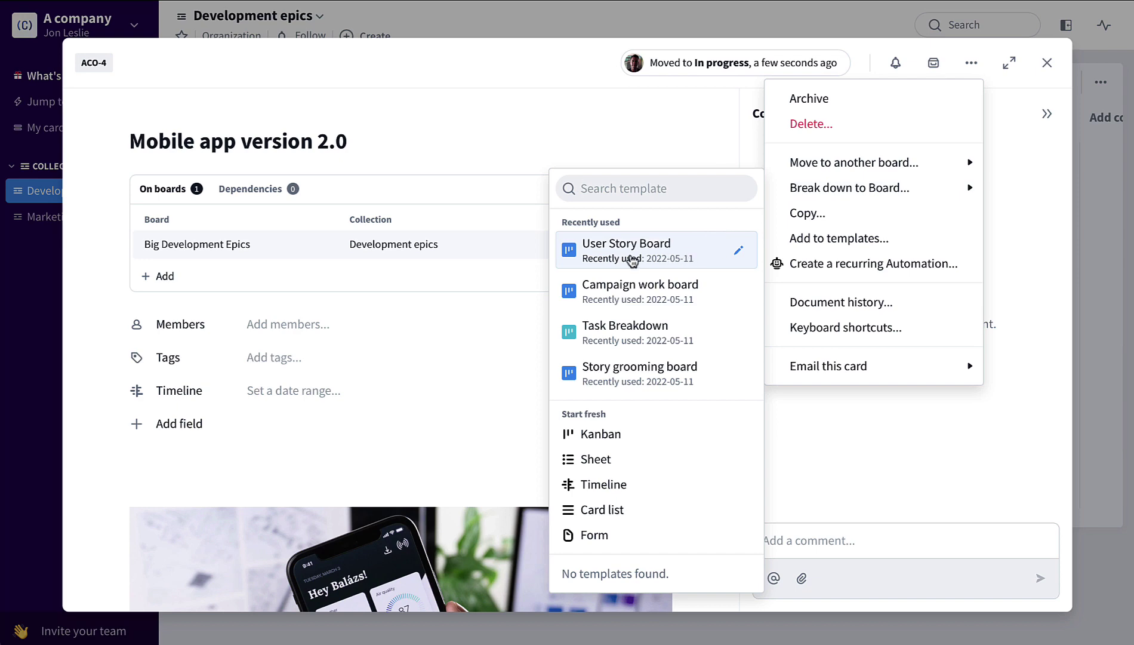
pyautogui.click(632, 261)
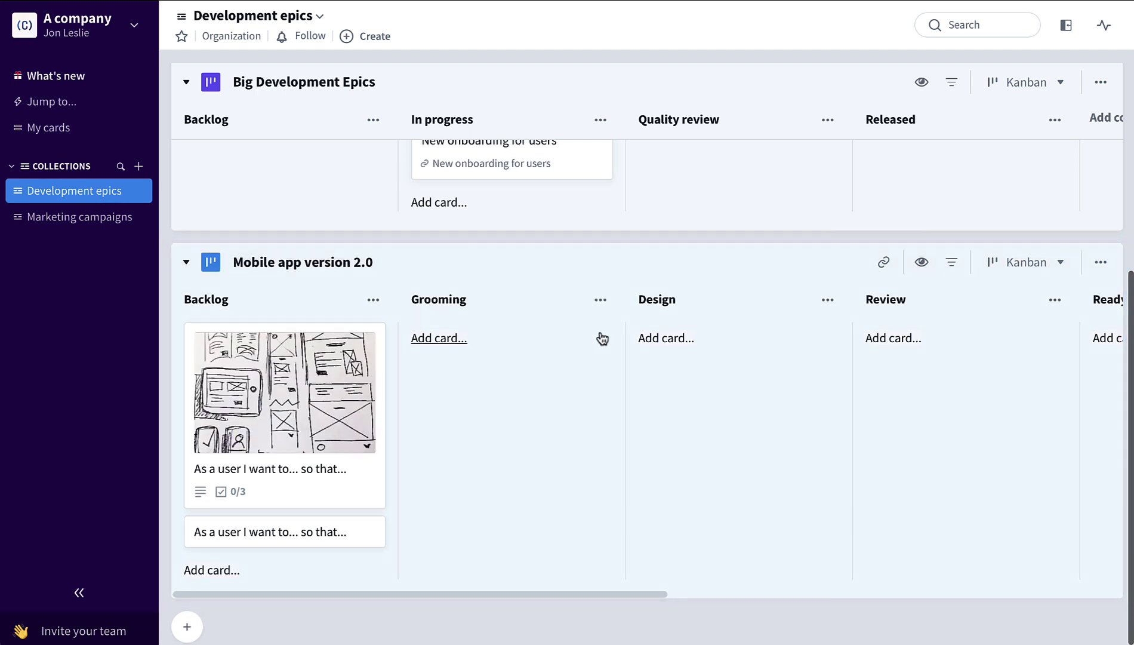
pyautogui.scroll(1, 600, 337)
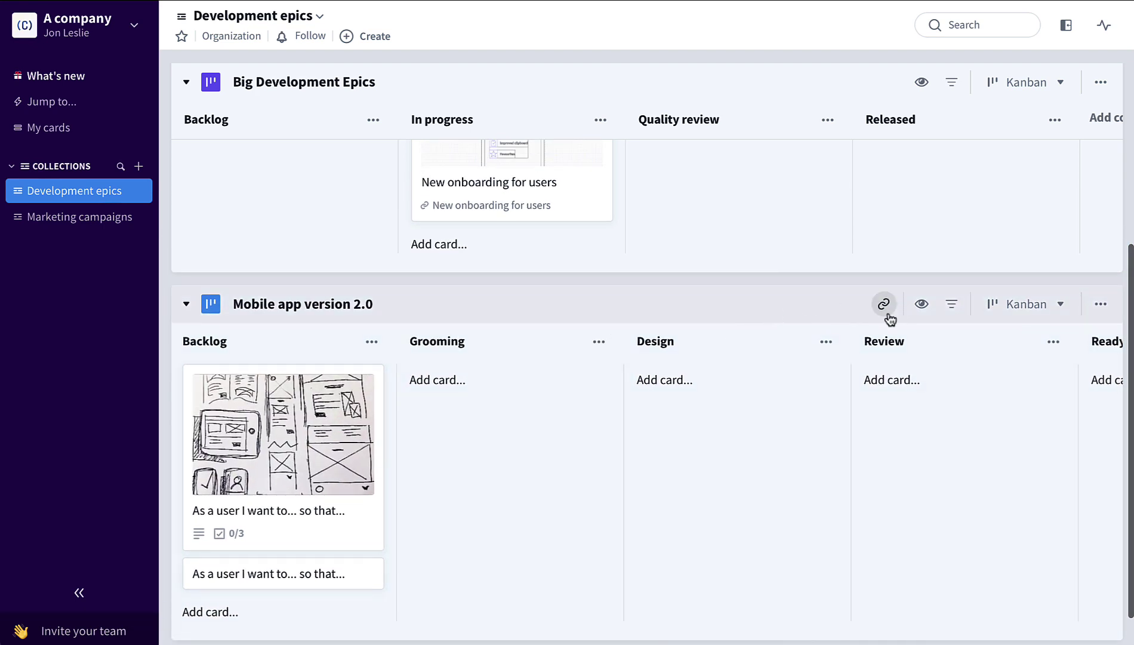
pyautogui.click(886, 309)
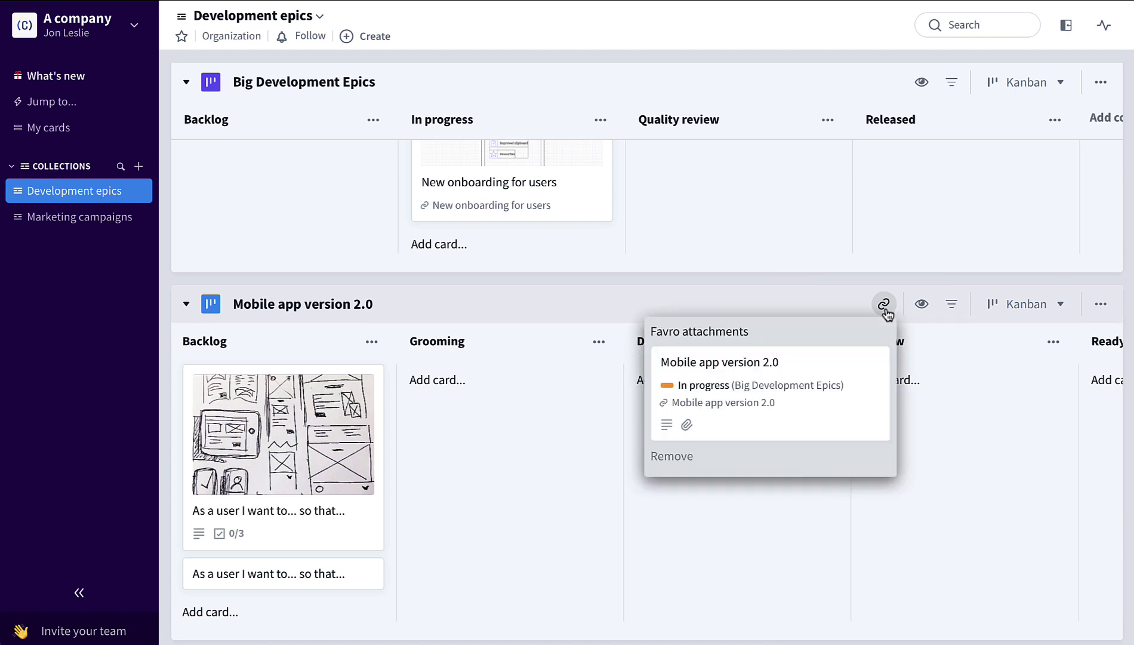
pyautogui.click(819, 293)
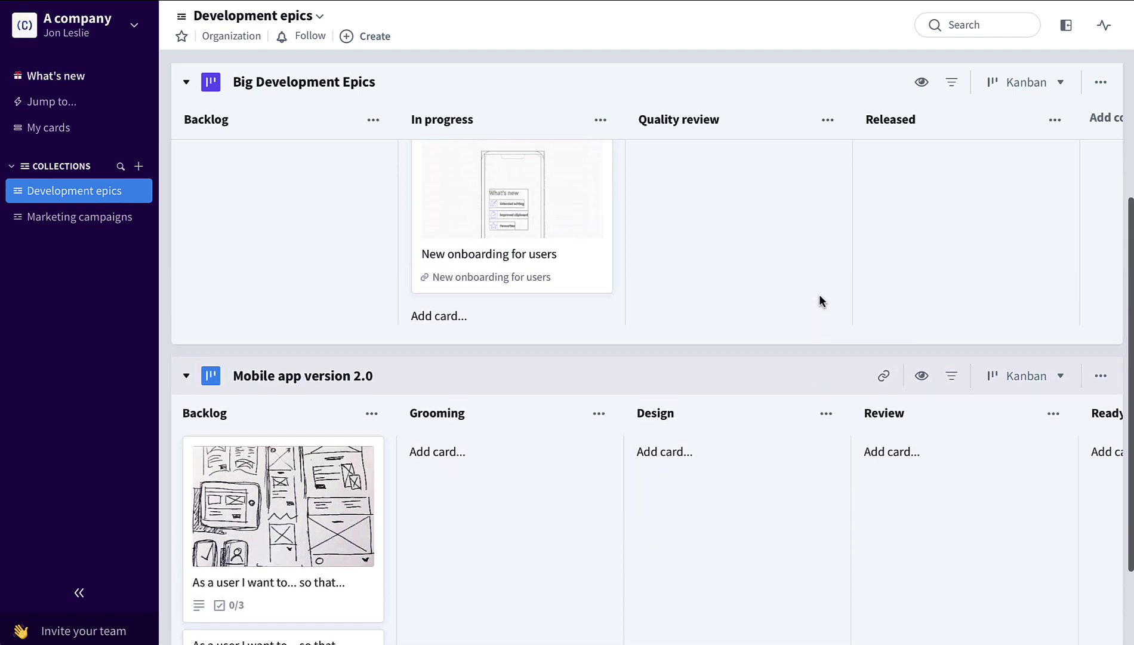
pyautogui.click(590, 278)
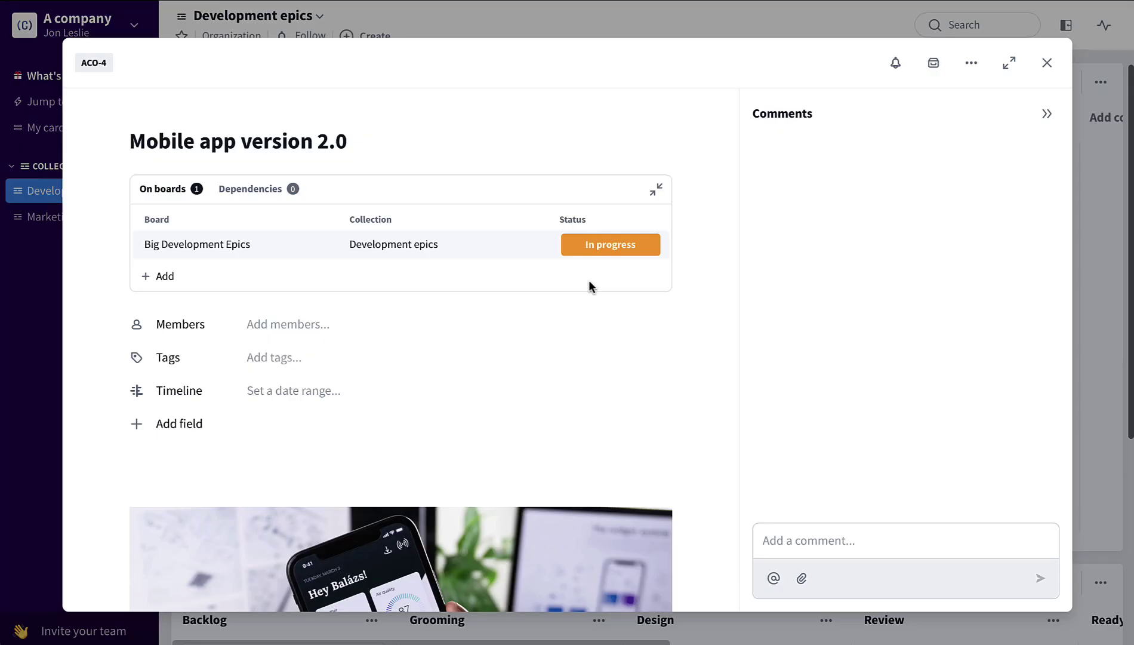
pyautogui.scroll(-9, 570, 392)
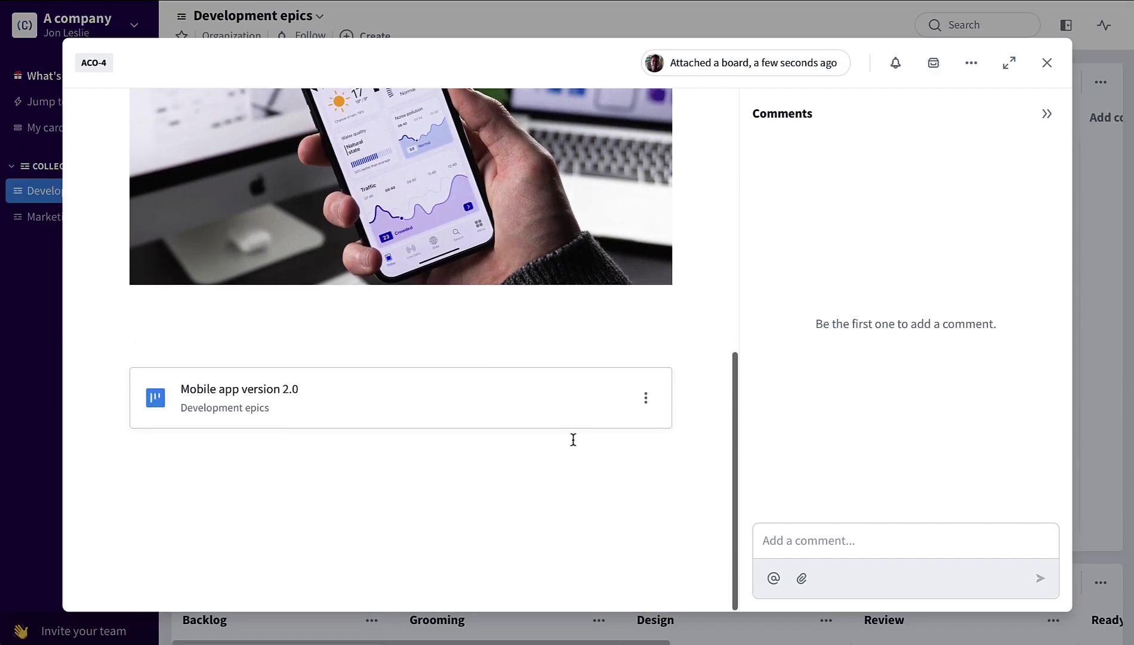
pyautogui.click(1047, 62)
pyautogui.scroll(-2, 735, 370)
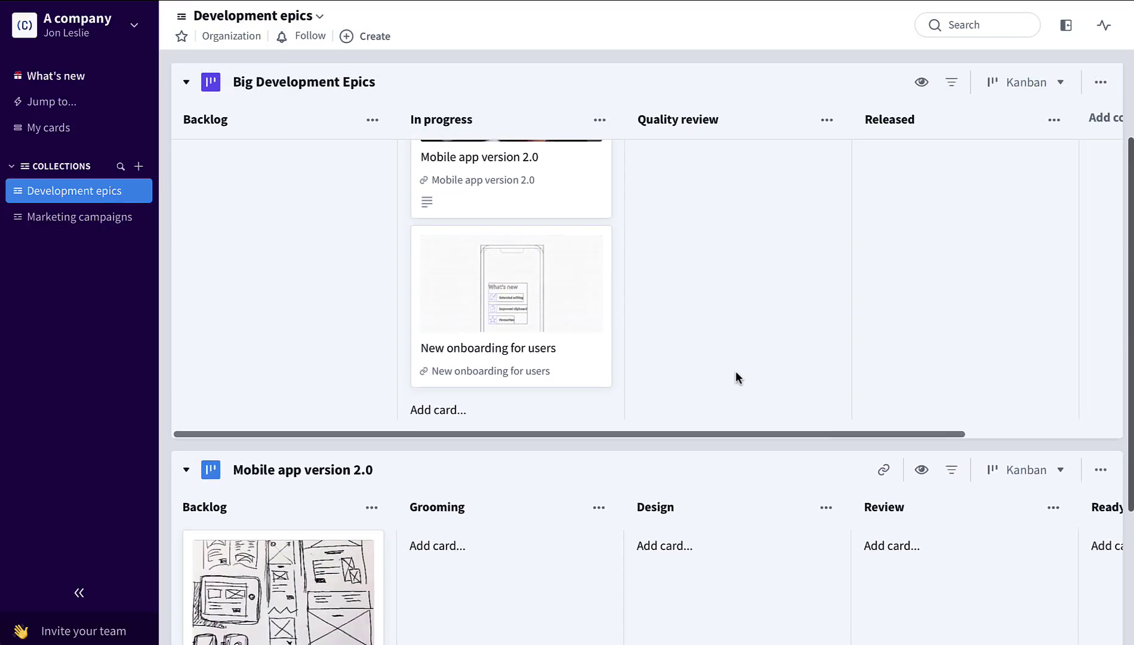
pyautogui.scroll(-2, 735, 370)
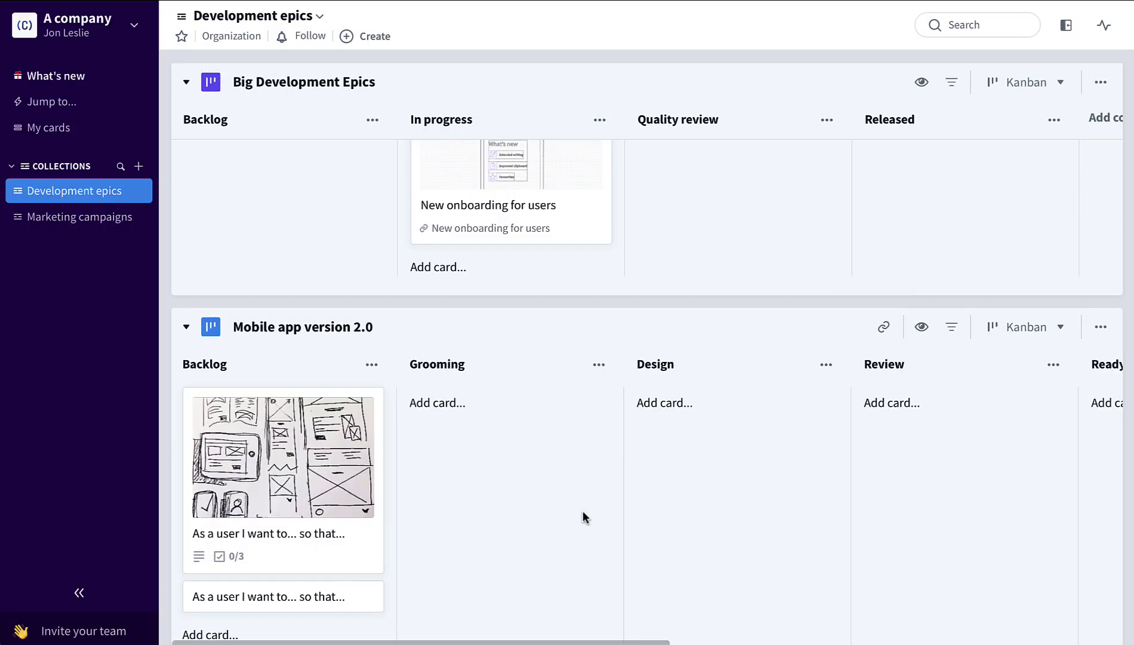
# Move the sketch story card from Backlog to Design and the plain story card to Grooming
pyautogui.scroll(-1, 582, 513)
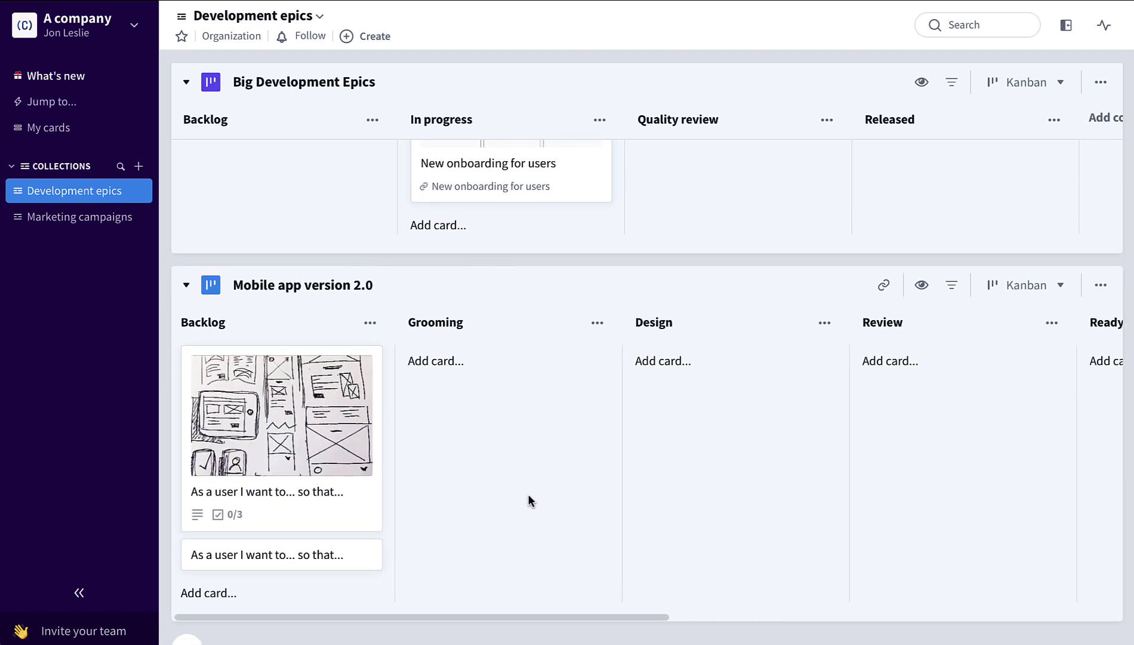
pyautogui.moveTo(356, 485)
pyautogui.mouseDown()
pyautogui.moveTo(513, 452)
pyautogui.moveTo(576, 421)
pyautogui.moveTo(735, 420)
pyautogui.mouseUp()
pyautogui.moveTo(302, 379)
pyautogui.mouseDown()
pyautogui.moveTo(494, 408)
pyautogui.moveTo(507, 394)
pyautogui.mouseUp()
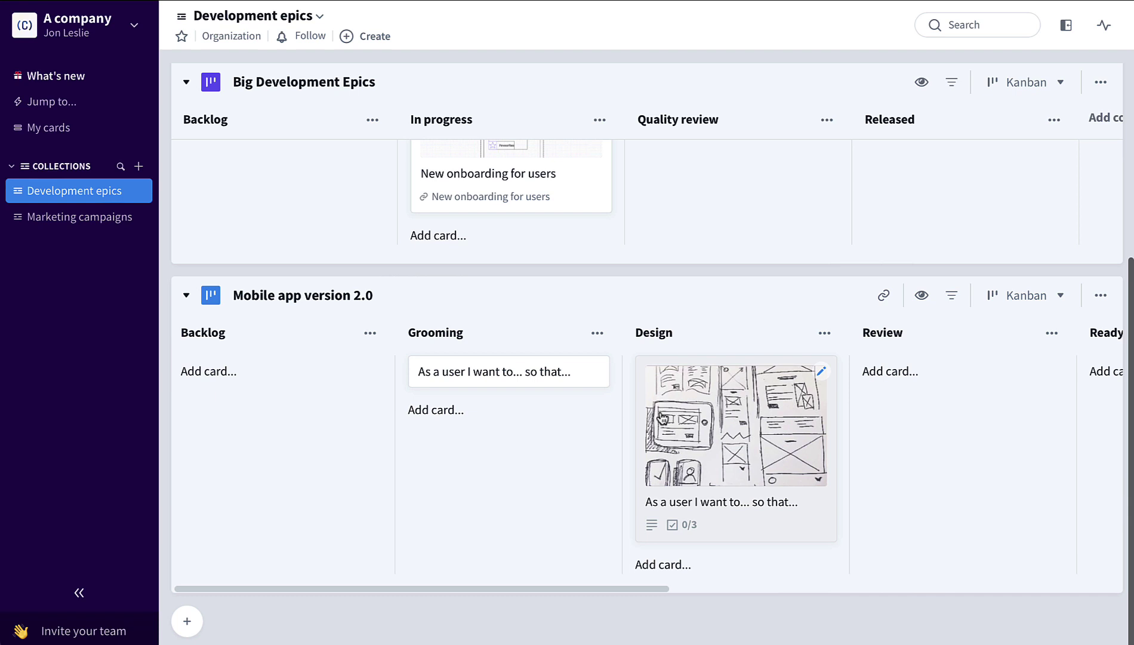
# Move the sketch story card on from Design into the Doing column
pyautogui.hscroll(10, 704, 418)
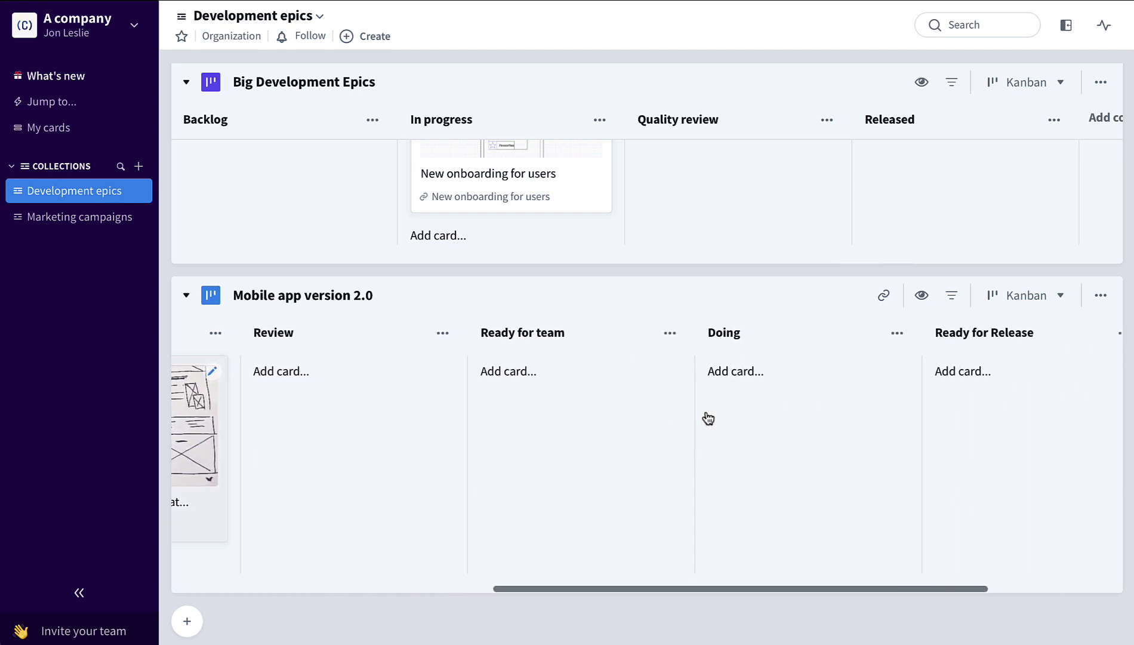
pyautogui.hscroll(5, 708, 418)
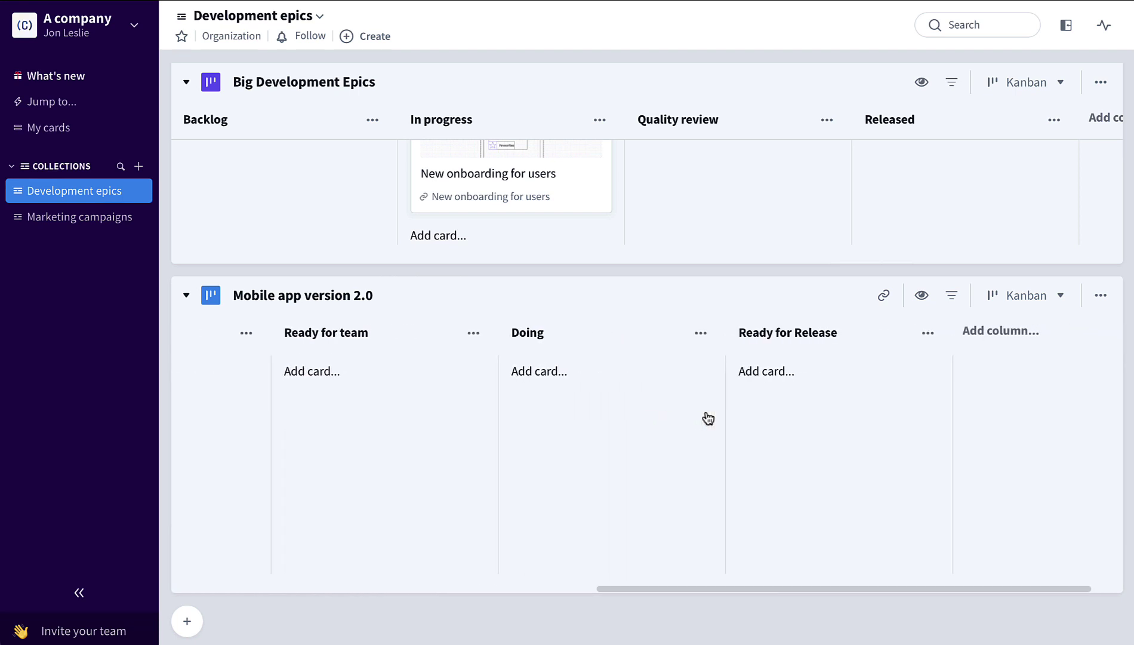
pyautogui.hscroll(-10, 708, 418)
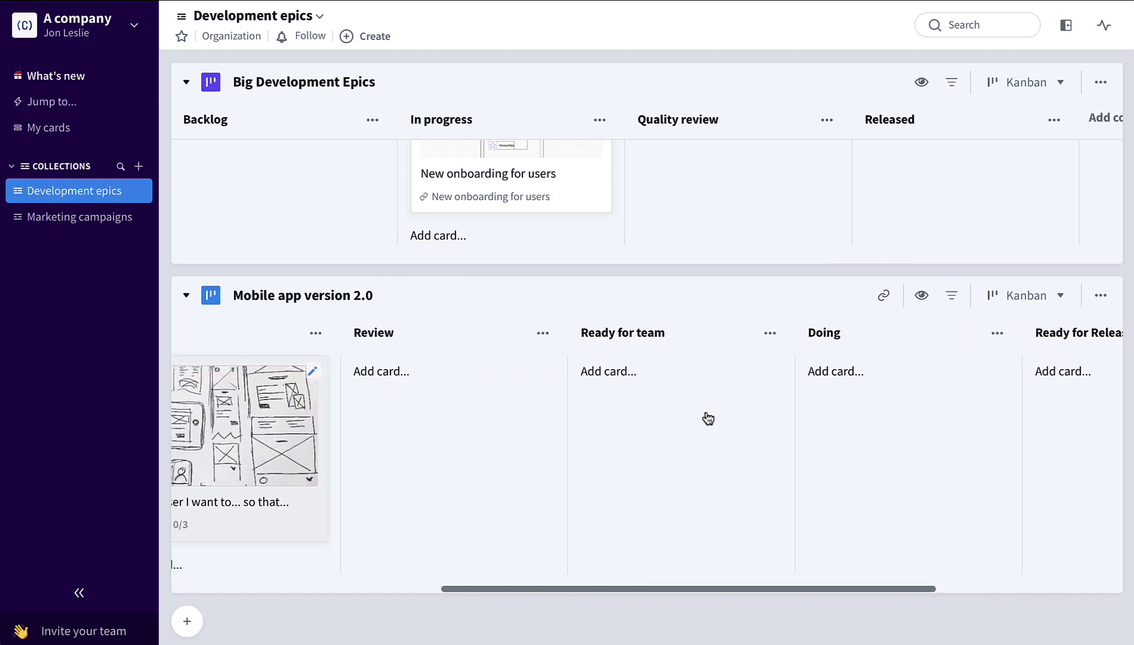
pyautogui.scroll(4, 708, 418)
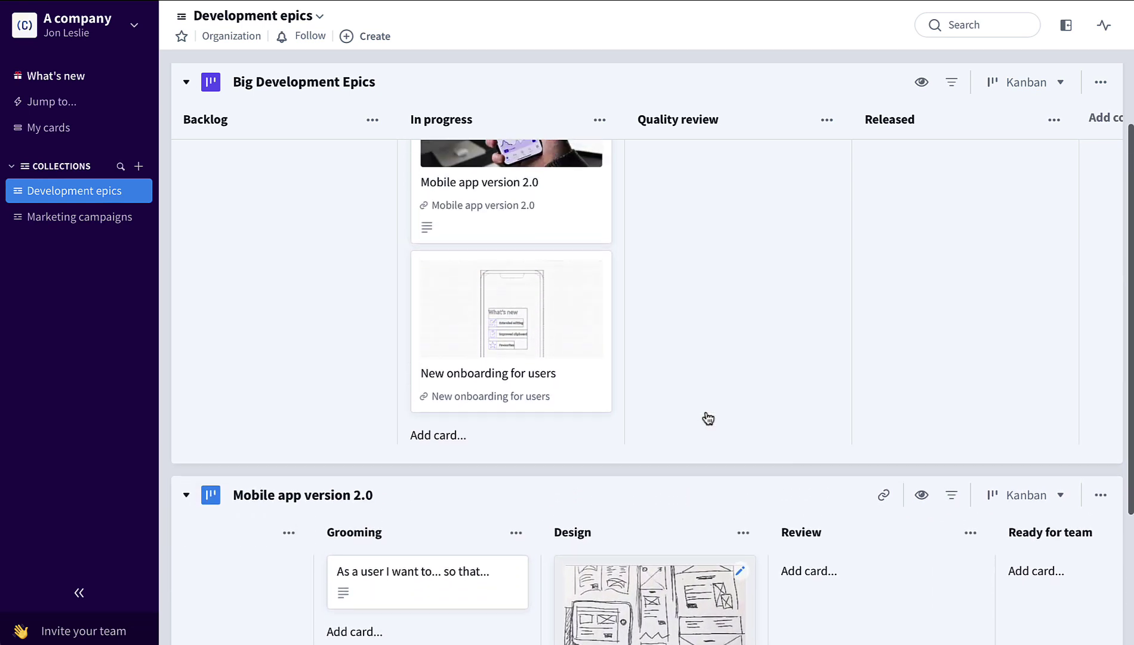
pyautogui.scroll(-2, 708, 418)
pyautogui.scroll(-2, 708, 418)
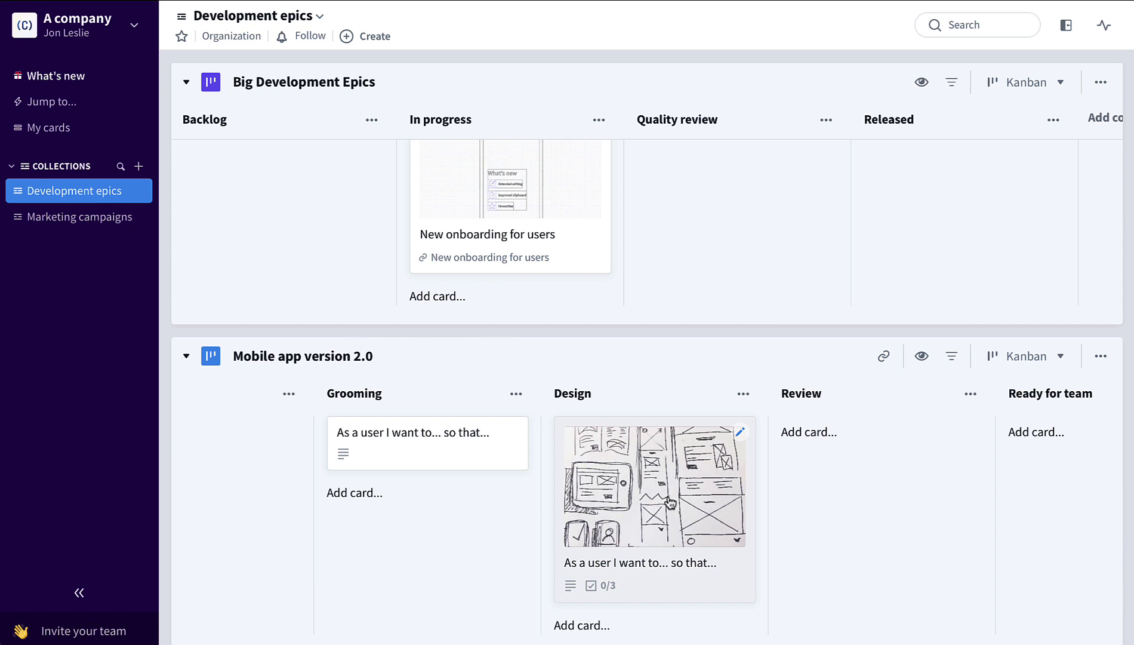
pyautogui.scroll(4, 670, 503)
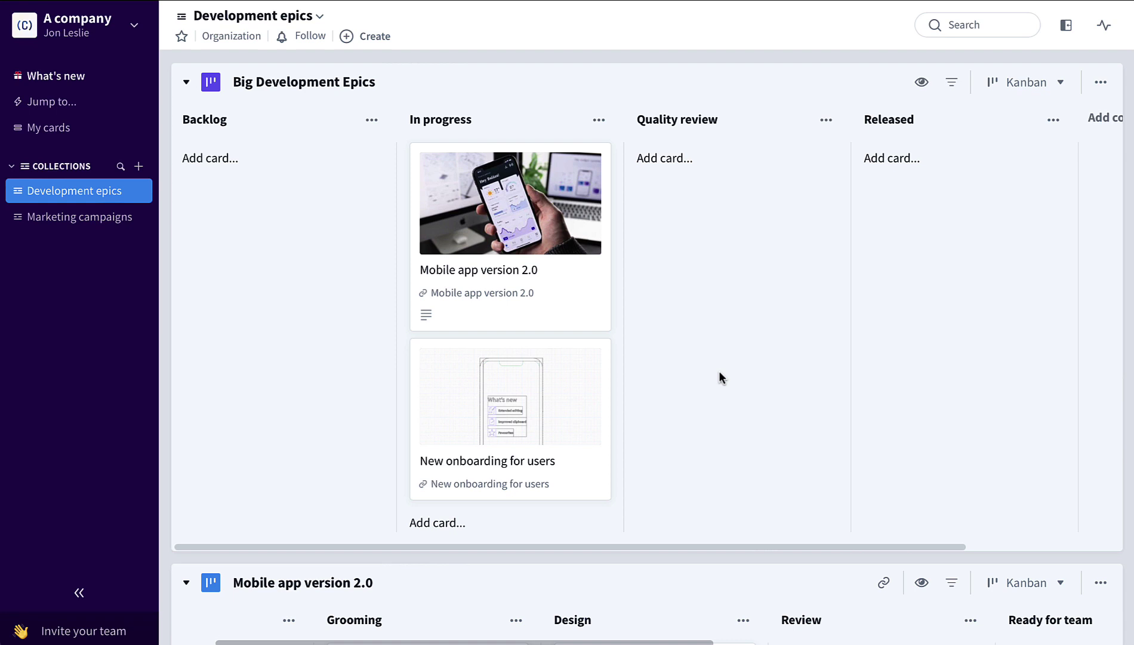
pyautogui.scroll(-4, 719, 372)
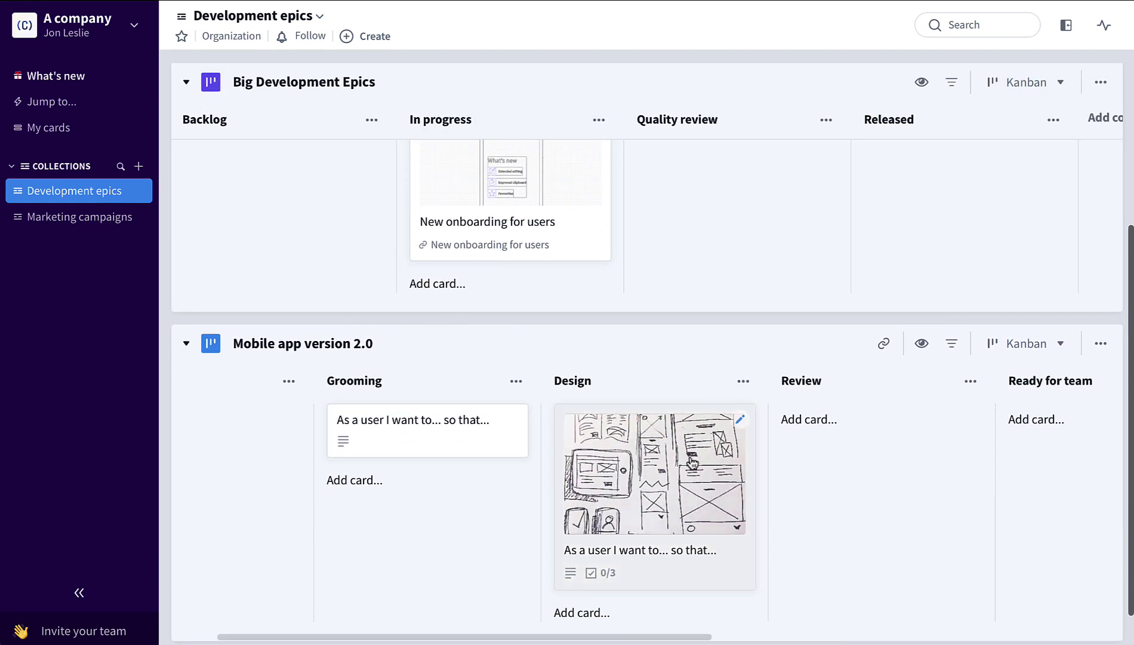
pyautogui.moveTo(671, 551); pyautogui.dragTo(961, 542)
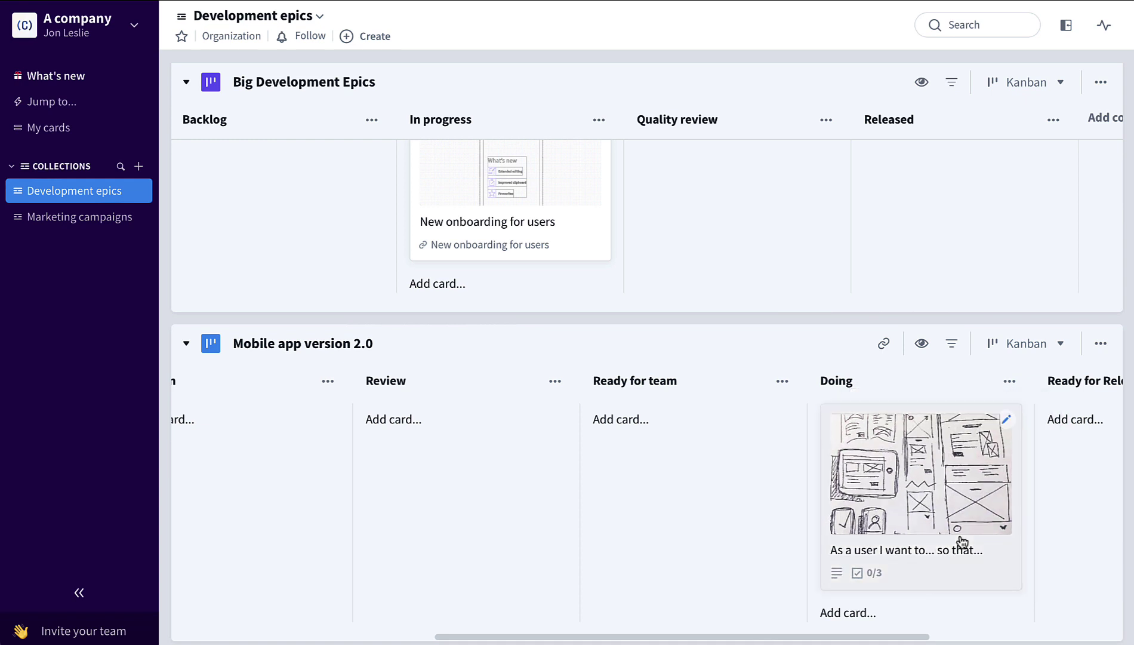
# Break the Doing user story into a Task Breakdown board with Design, UI/UX and Code tasks
pyautogui.click(940, 572)
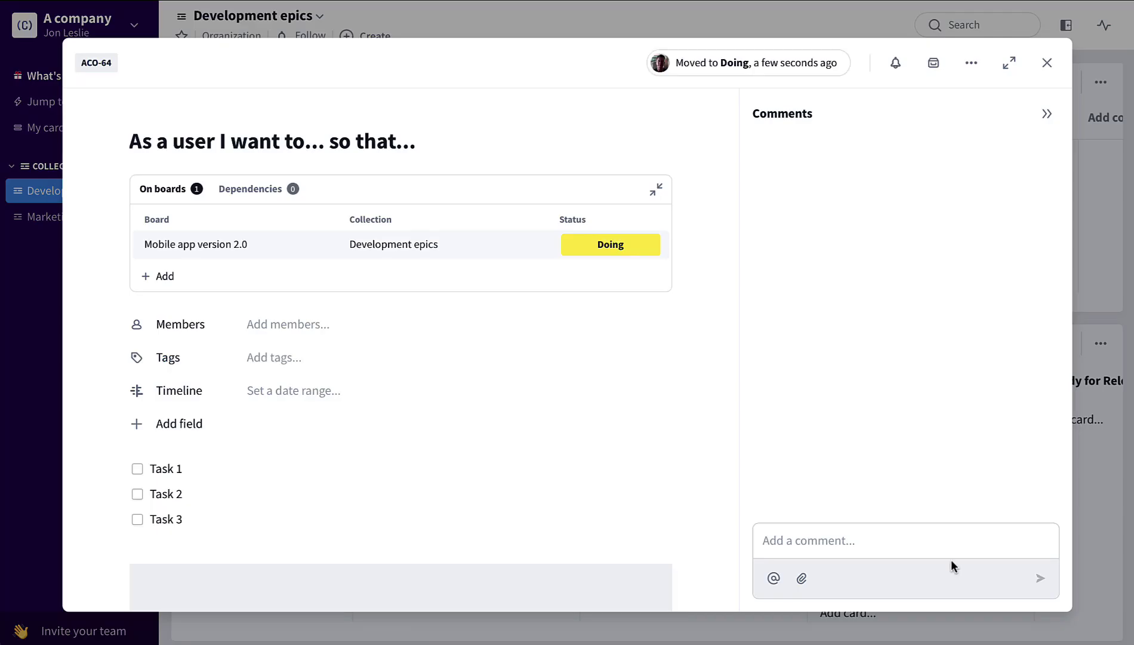
pyautogui.click(971, 64)
pyautogui.moveTo(950, 196)
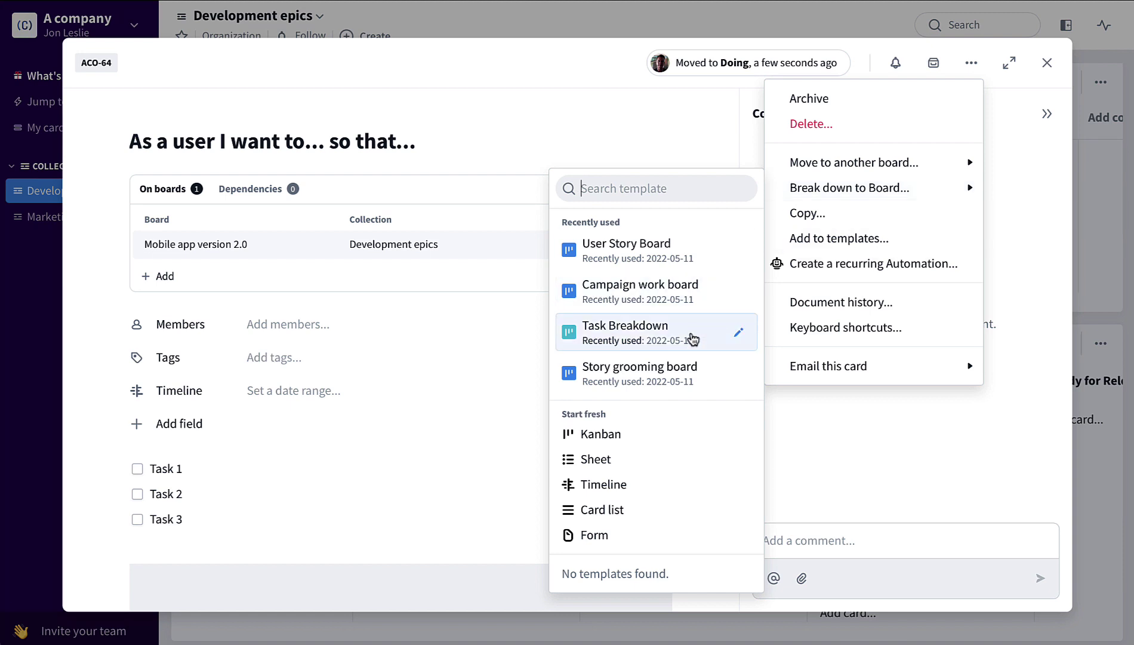
pyautogui.click(678, 341)
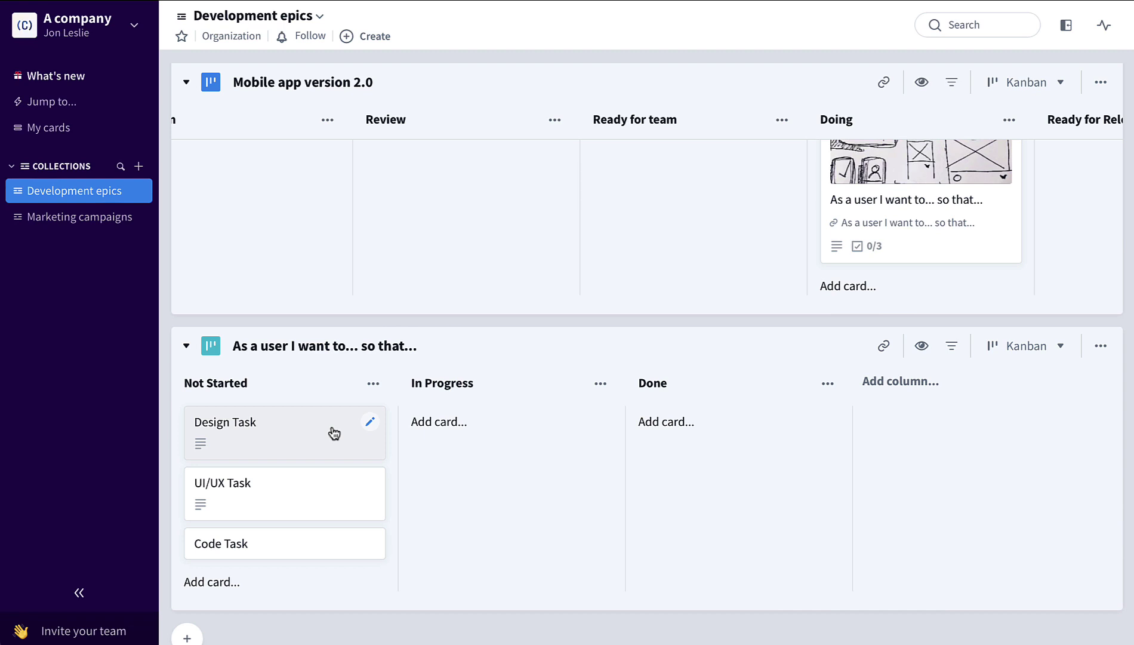
# Follow the story board's link to Mobile app version 2.0, then jump to its parent card
pyautogui.click(884, 347)
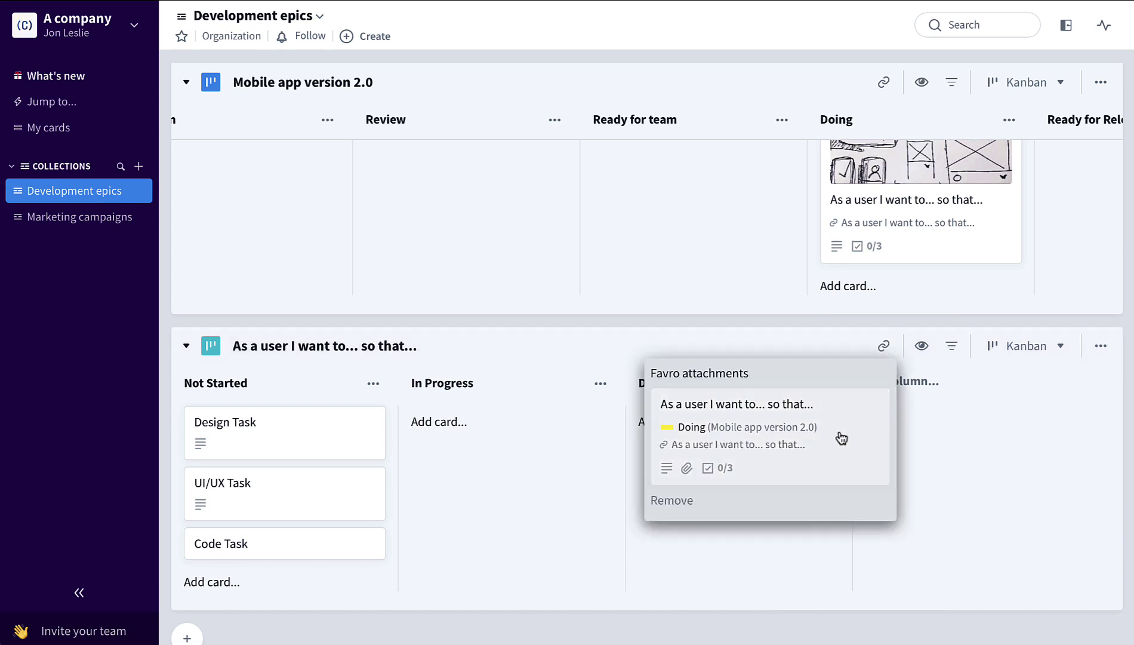
pyautogui.click(829, 350)
pyautogui.scroll(3, 829, 349)
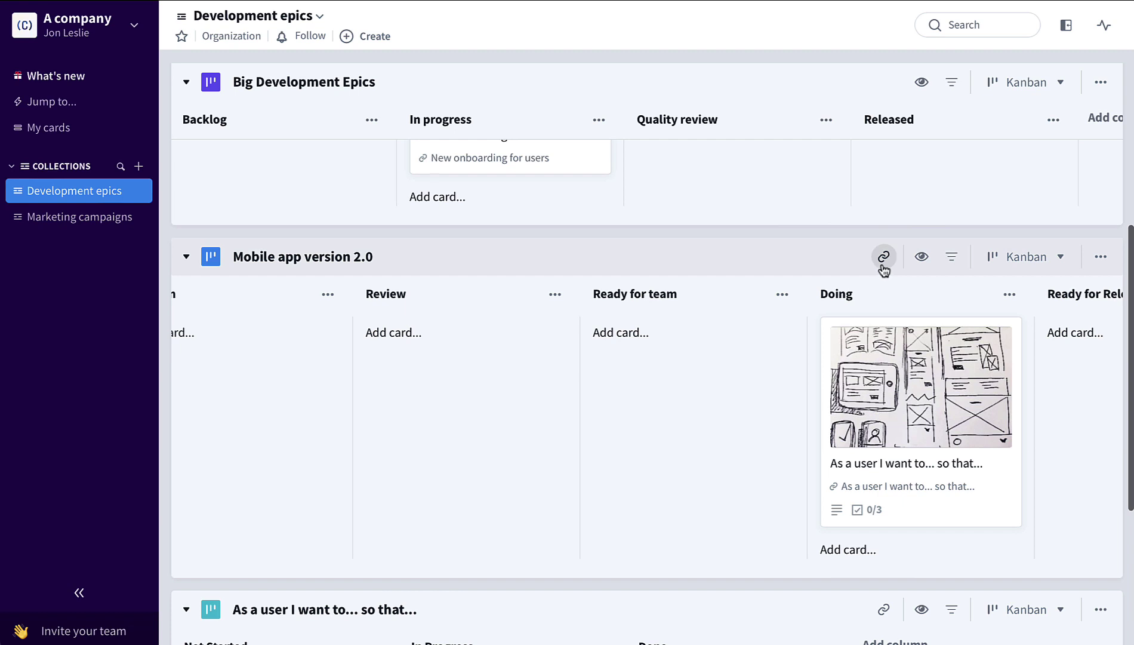
pyautogui.click(884, 272)
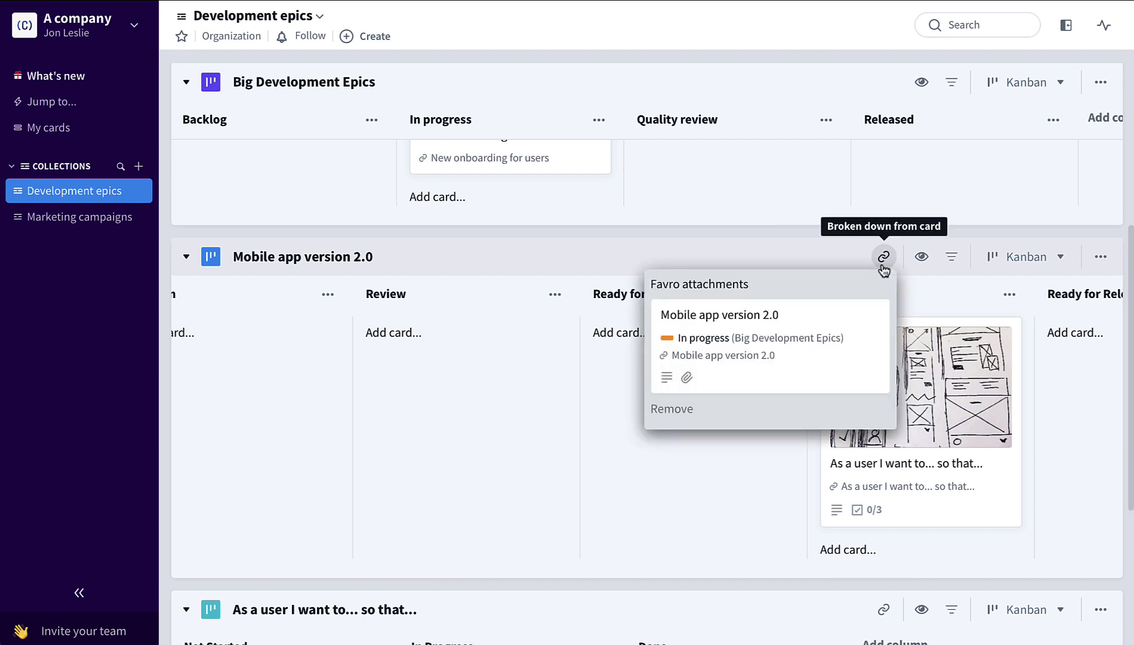
pyautogui.click(842, 345)
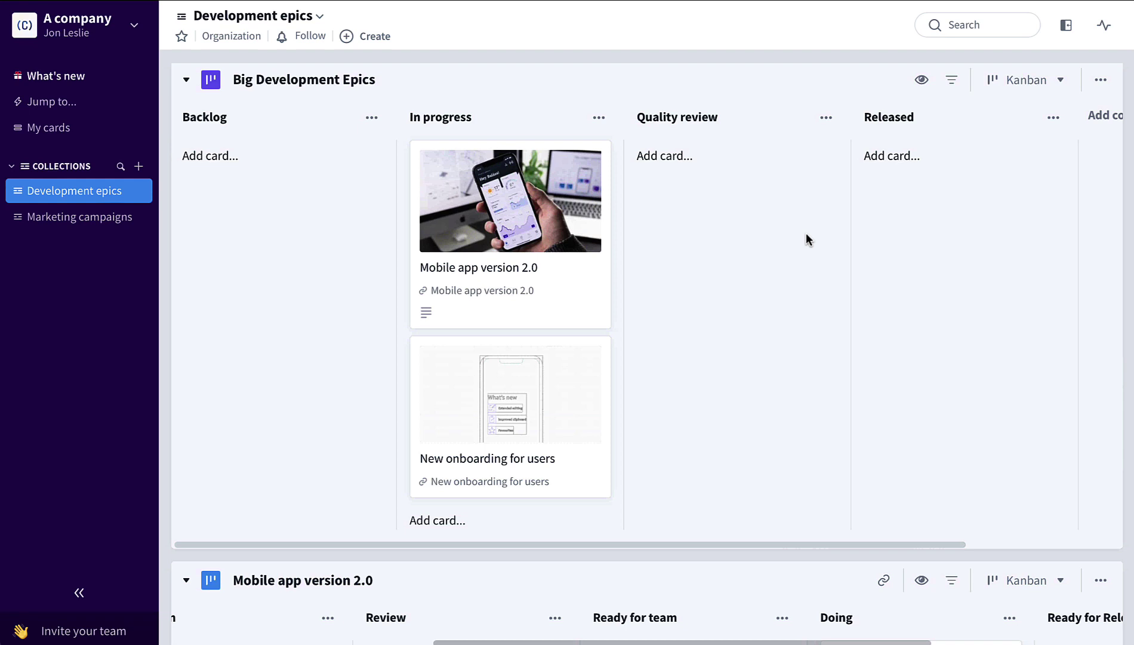
# Scroll through Big Development Epics and the breakdown boards listed beneath it
pyautogui.scroll(-1, 809, 239)
pyautogui.scroll(1, 809, 239)
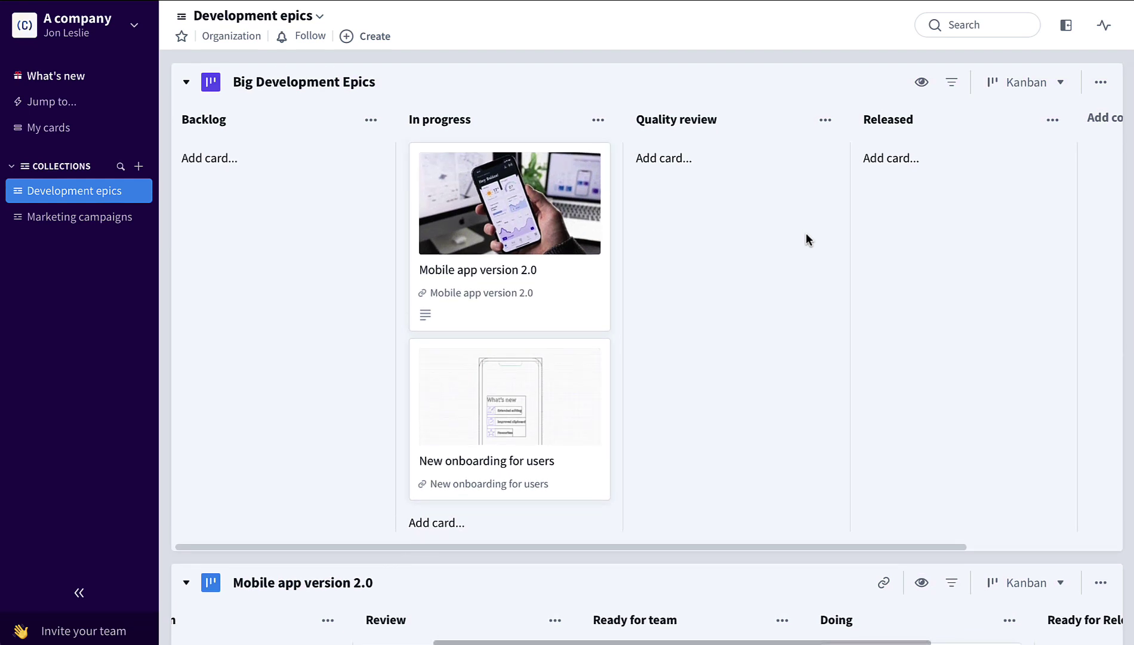
pyautogui.scroll(-5, 807, 240)
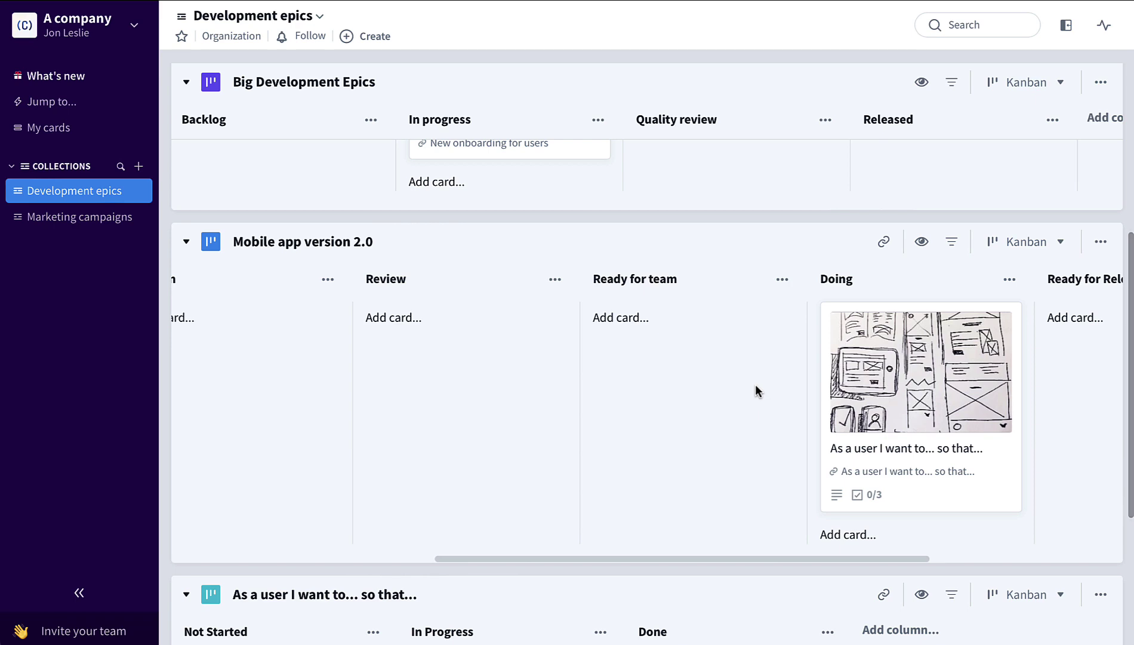
pyautogui.scroll(-3, 755, 385)
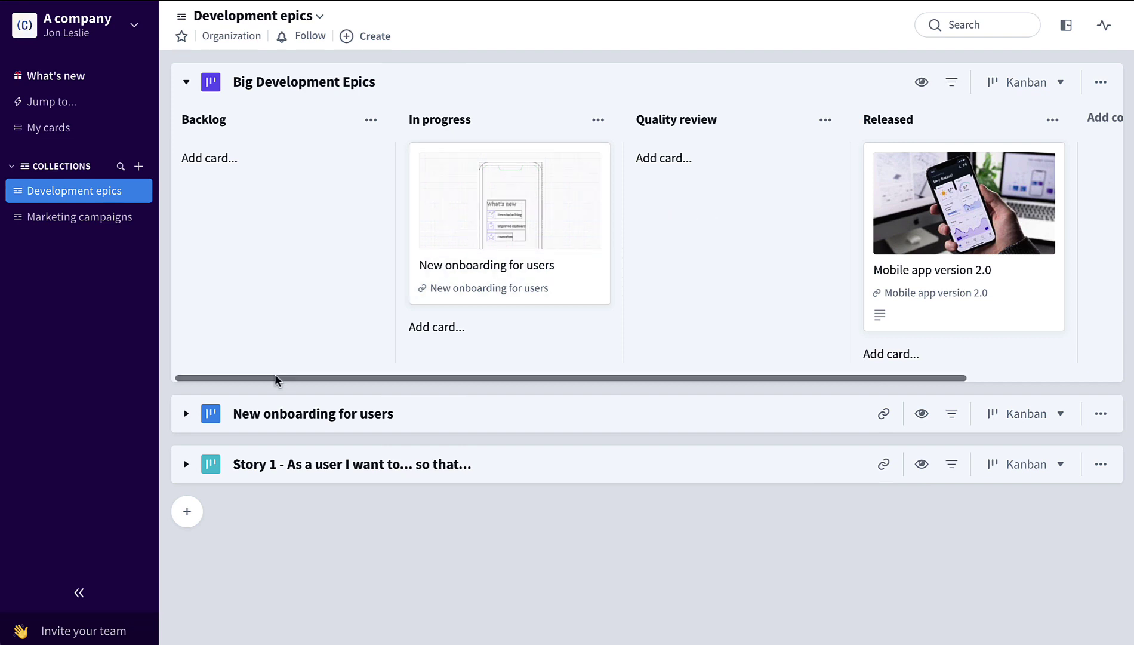
# Expand the New onboarding for users board and scroll across its columns
pyautogui.click(311, 414)
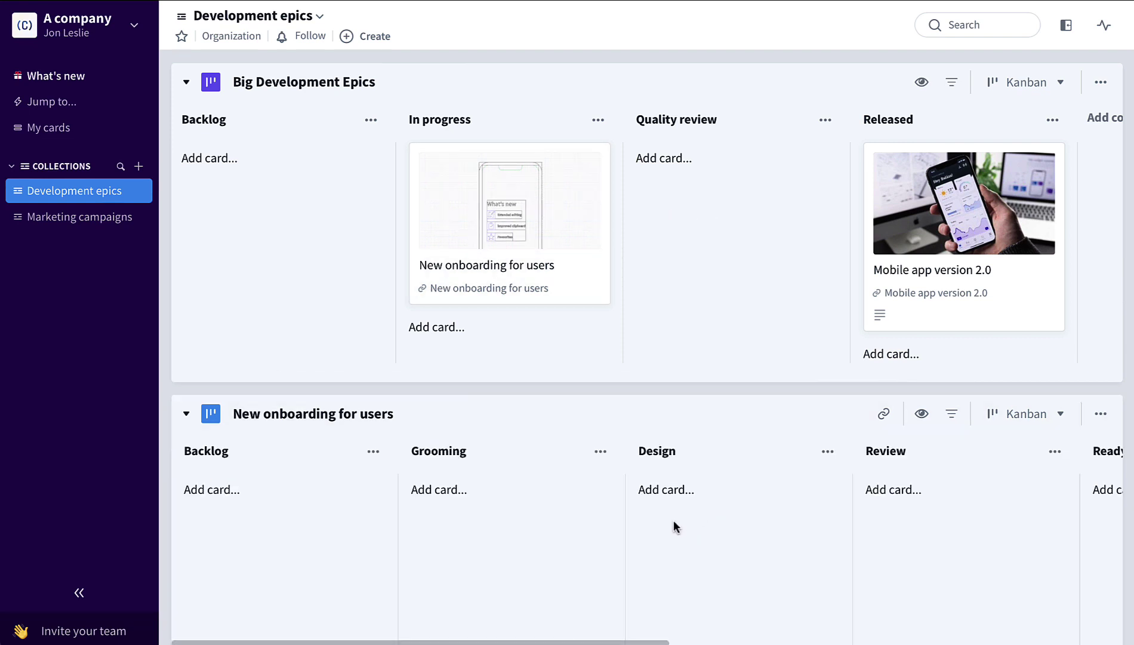
pyautogui.hscroll(10, 675, 527)
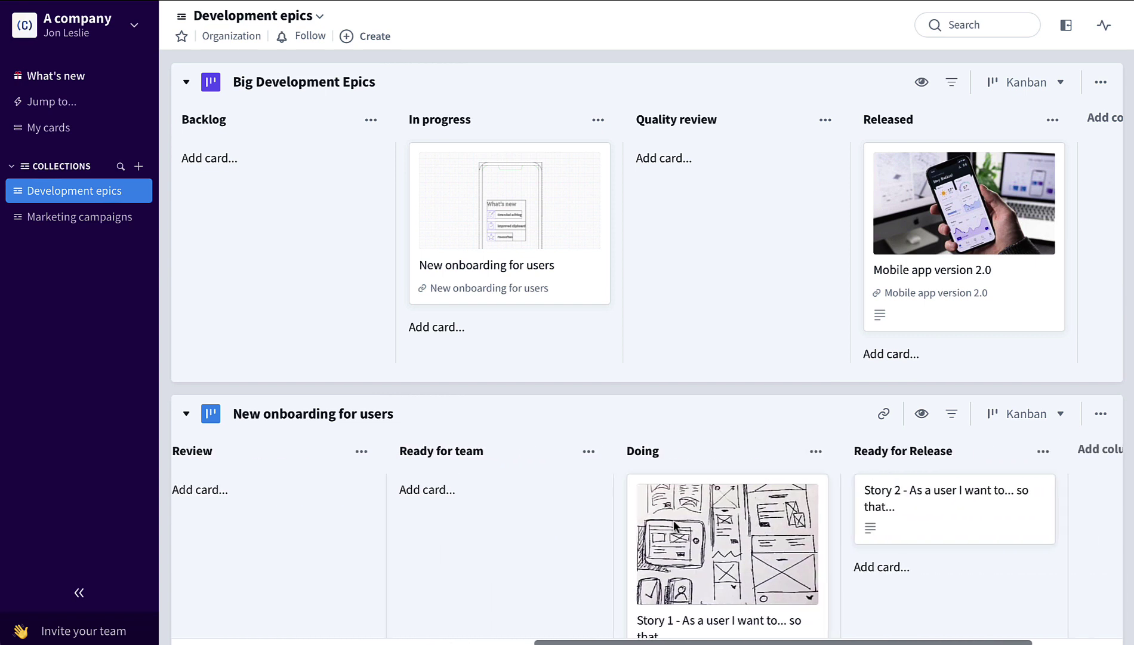
pyautogui.hscroll(3, 681, 525)
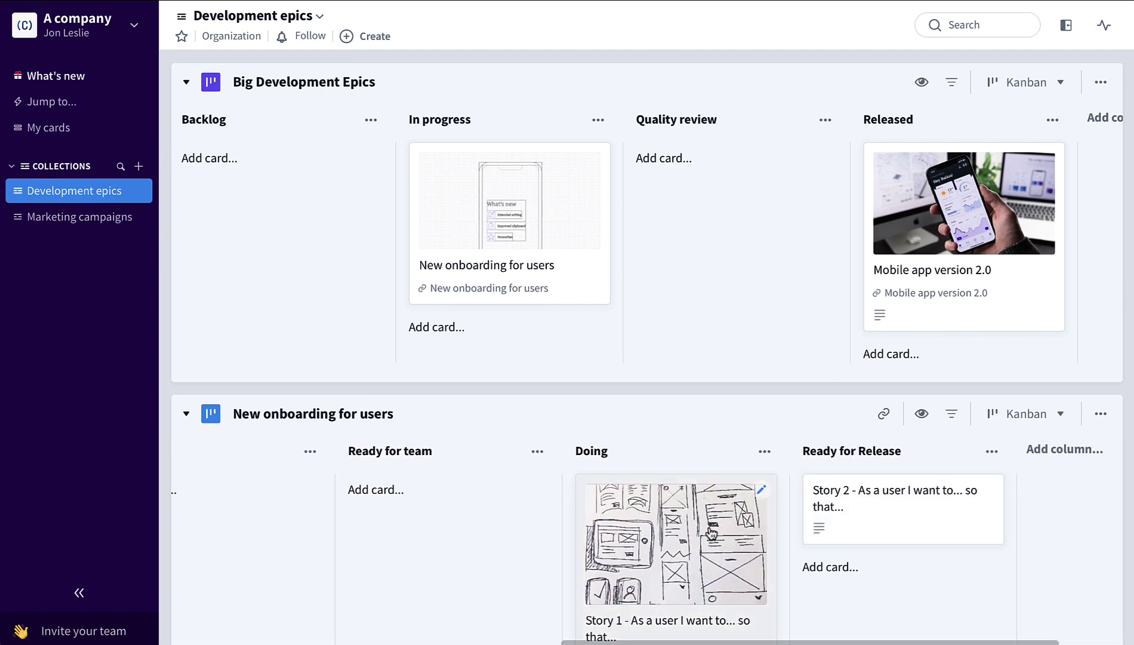
pyautogui.scroll(-3, 712, 535)
pyautogui.scroll(-2, 712, 534)
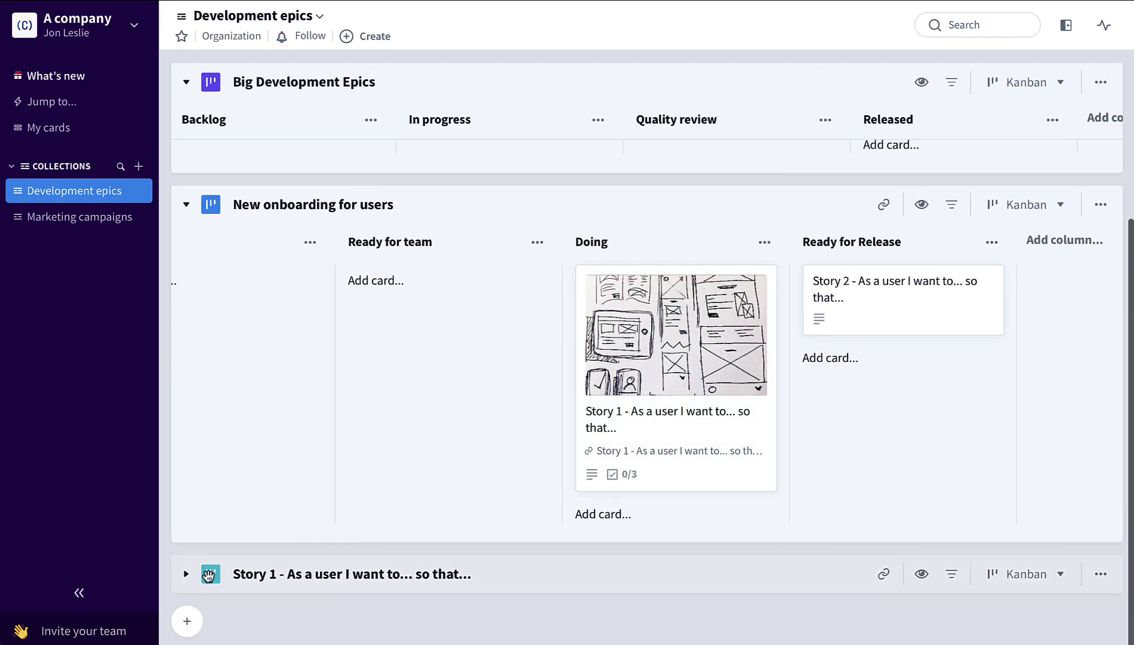
# Expand the Story 1 task board to review its Design, UI/UX and Code task statuses
pyautogui.click(186, 574)
pyautogui.scroll(-1, 349, 548)
pyautogui.scroll(-1, 383, 545)
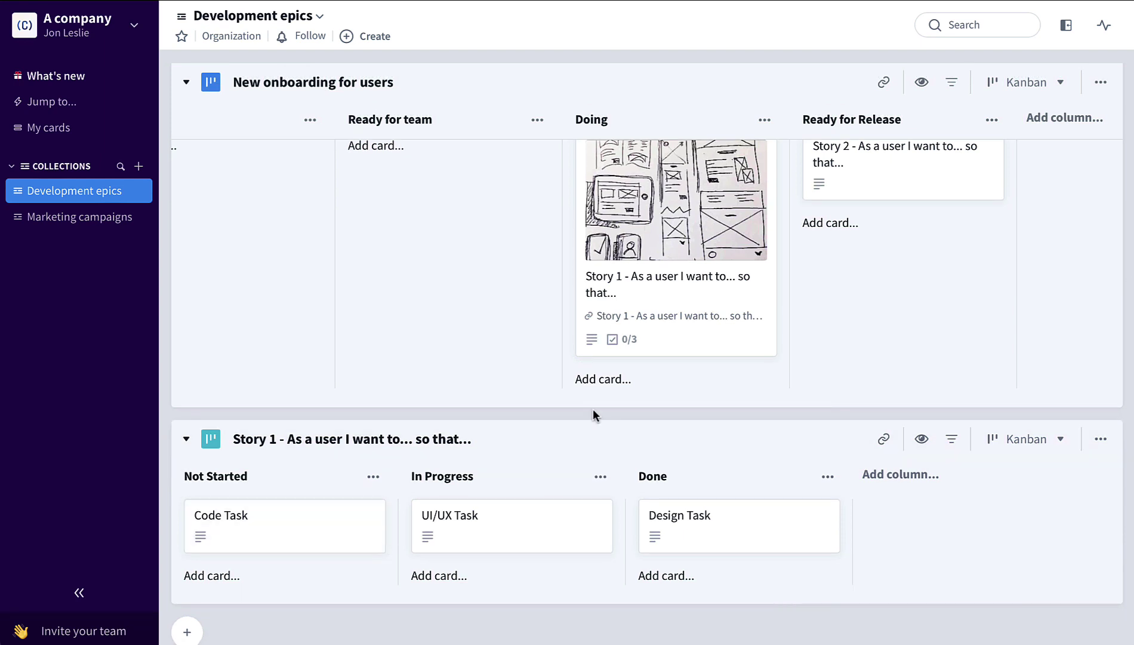
pyautogui.scroll(2, 593, 409)
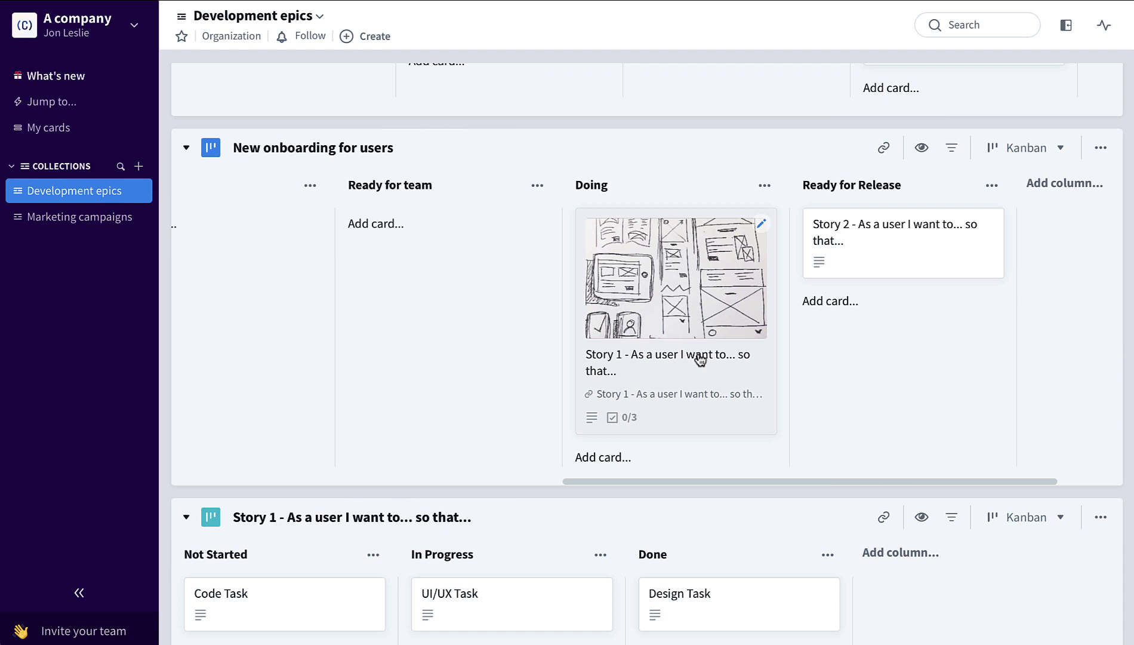
pyautogui.scroll(4, 701, 359)
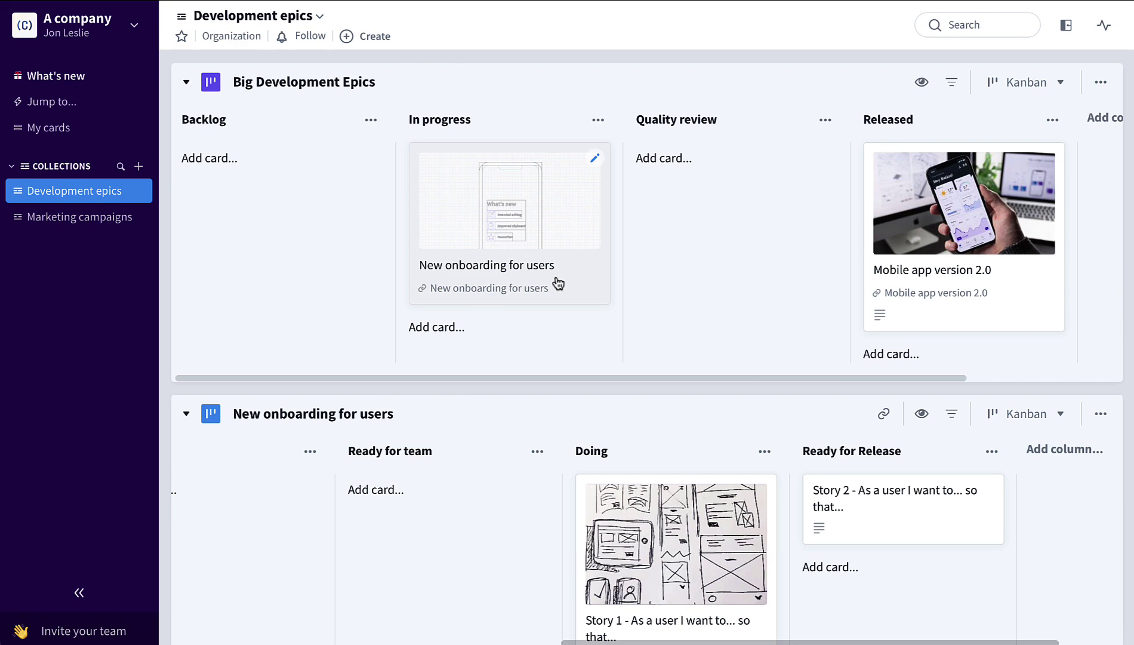
pyautogui.scroll(-3, 555, 350)
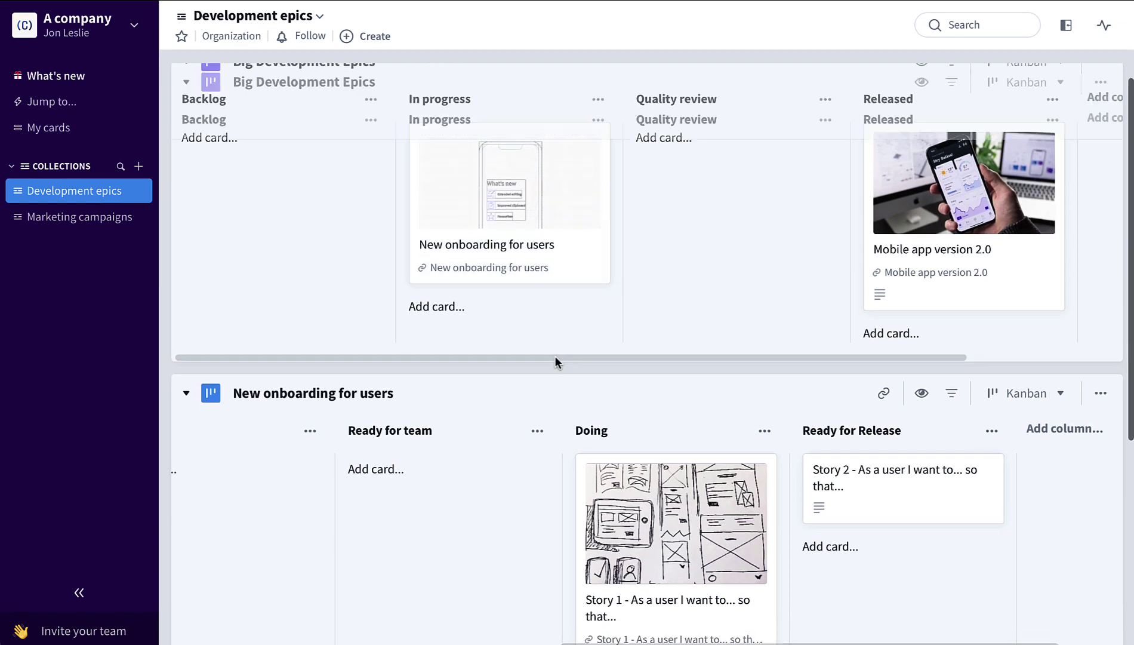
pyautogui.scroll(-3, 555, 361)
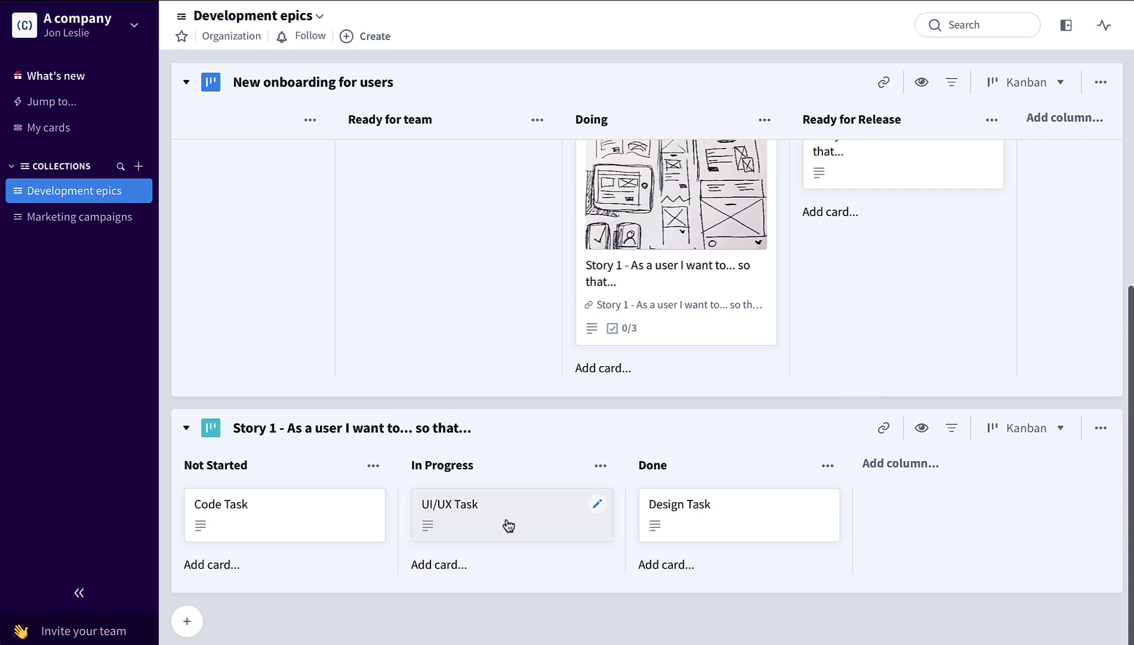
# Drag UI/UX Task and Code Task to Done, then check Story 1 and New onboarding advanced
pyautogui.moveTo(506, 524); pyautogui.dragTo(725, 514)
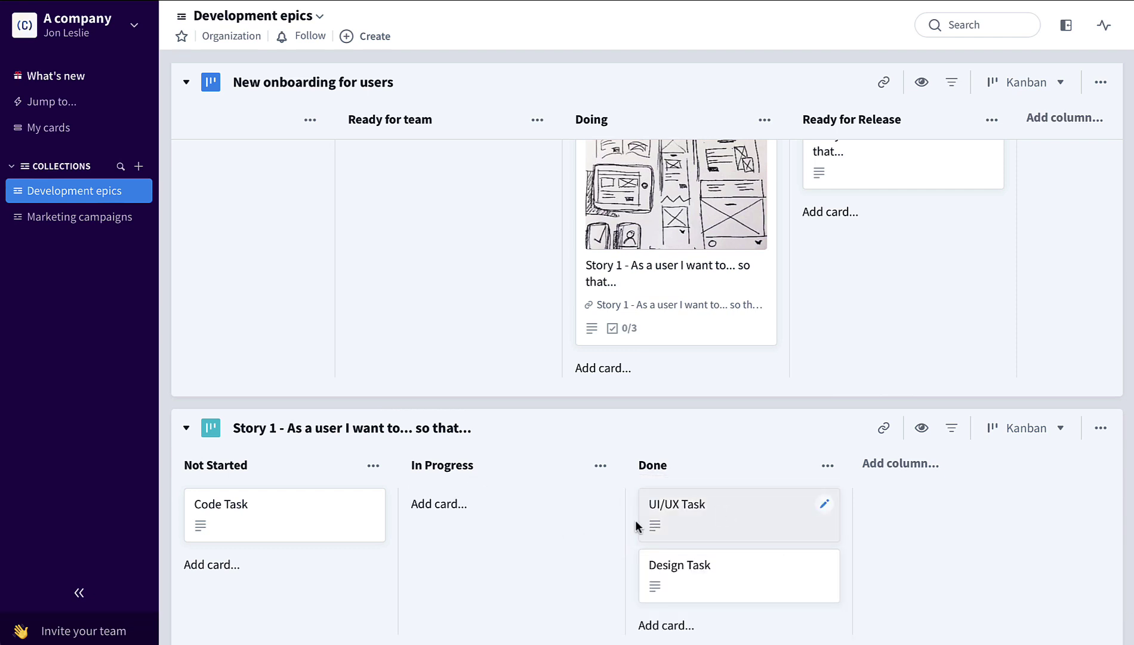
pyautogui.moveTo(286, 542); pyautogui.dragTo(682, 579)
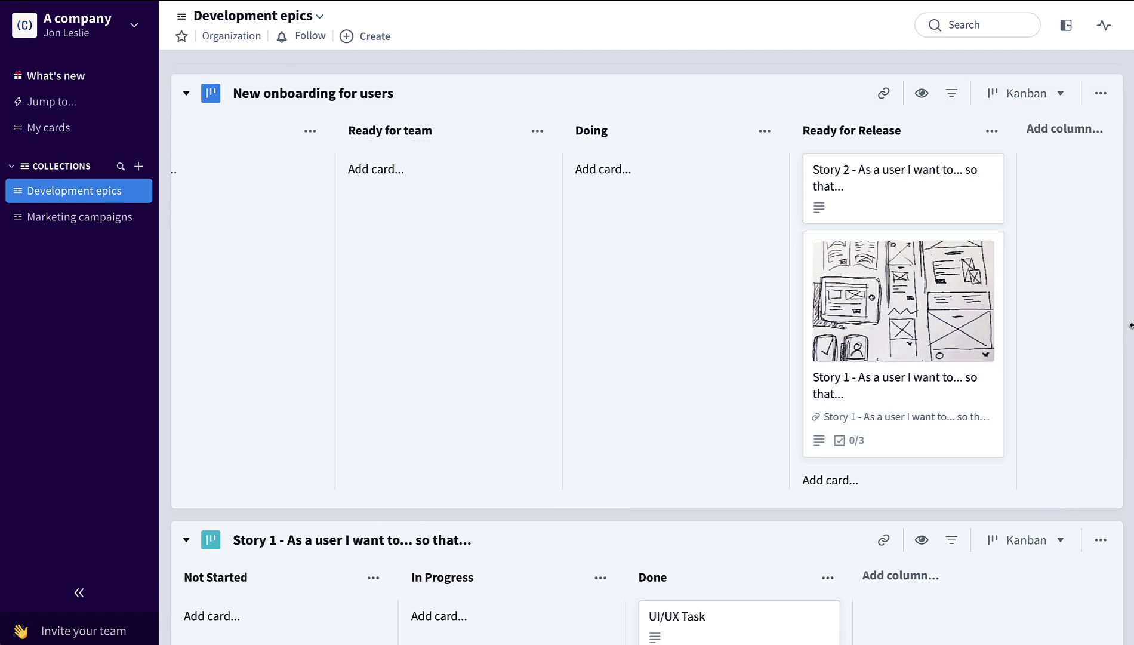
pyautogui.scroll(5, 957, 308)
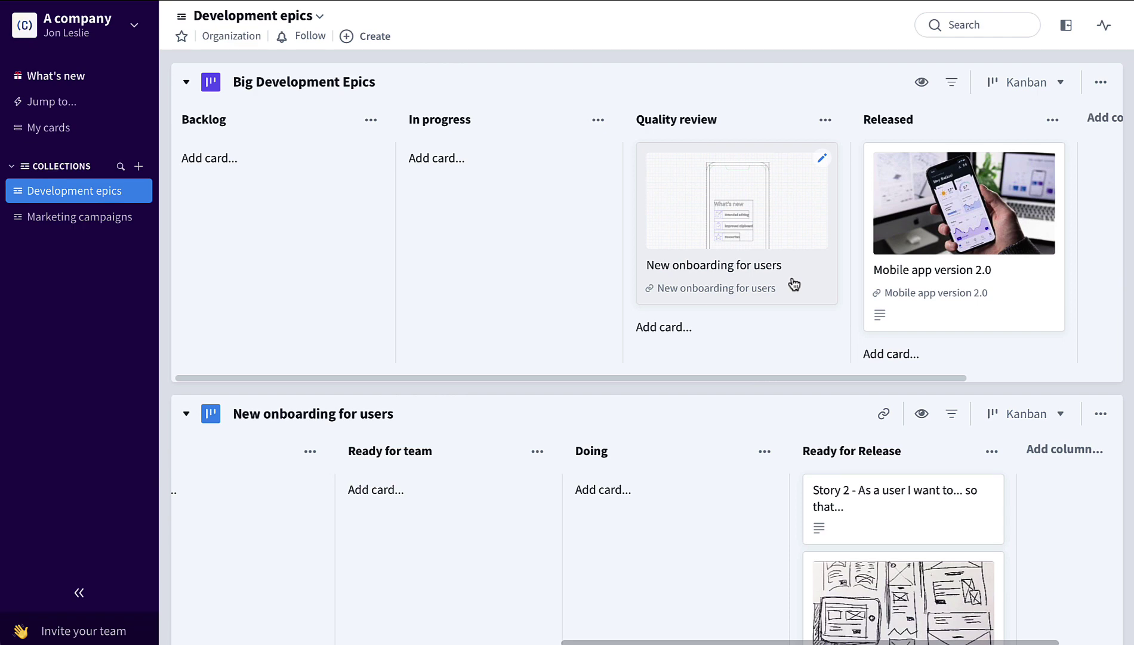
pyautogui.scroll(-8, 794, 284)
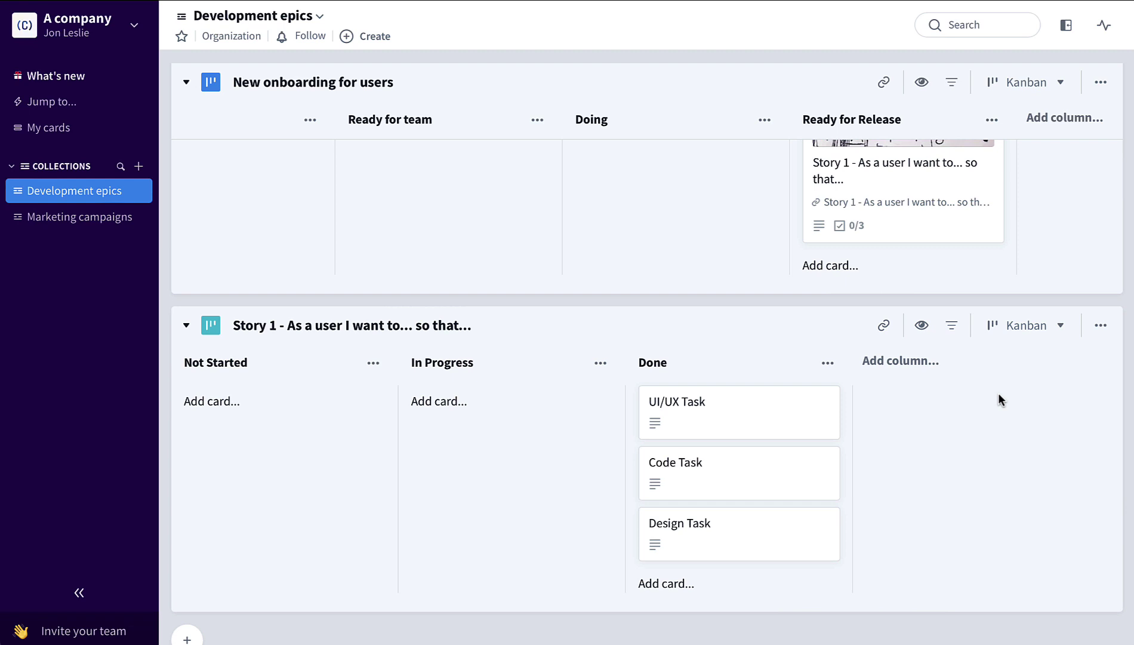
pyautogui.click(1101, 325)
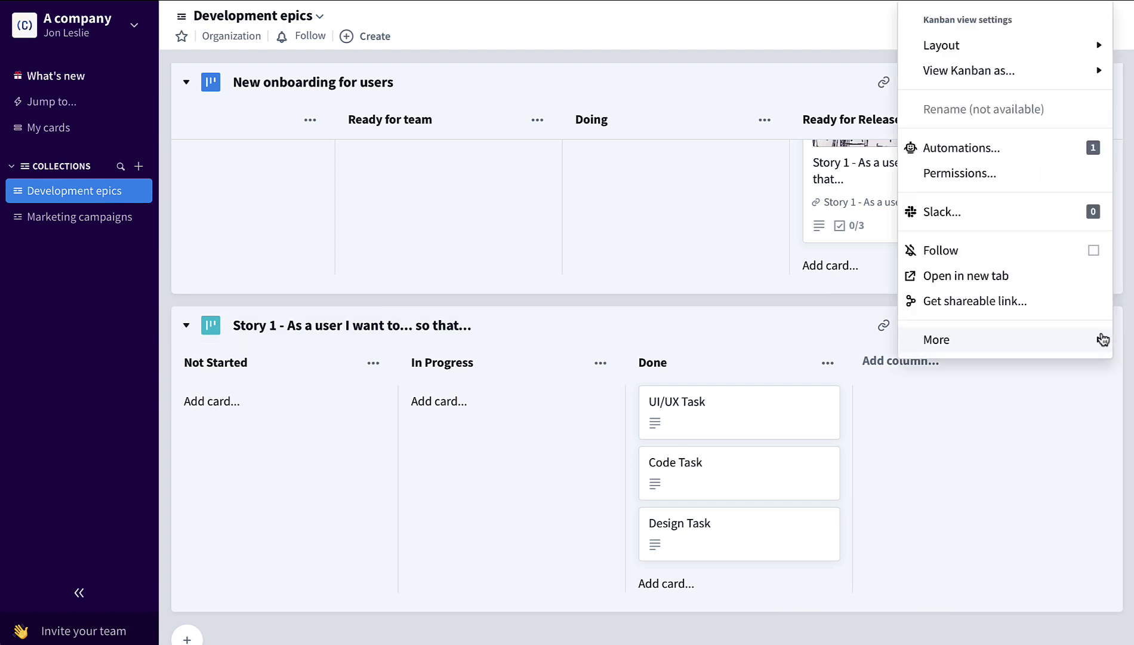
pyautogui.click(1018, 151)
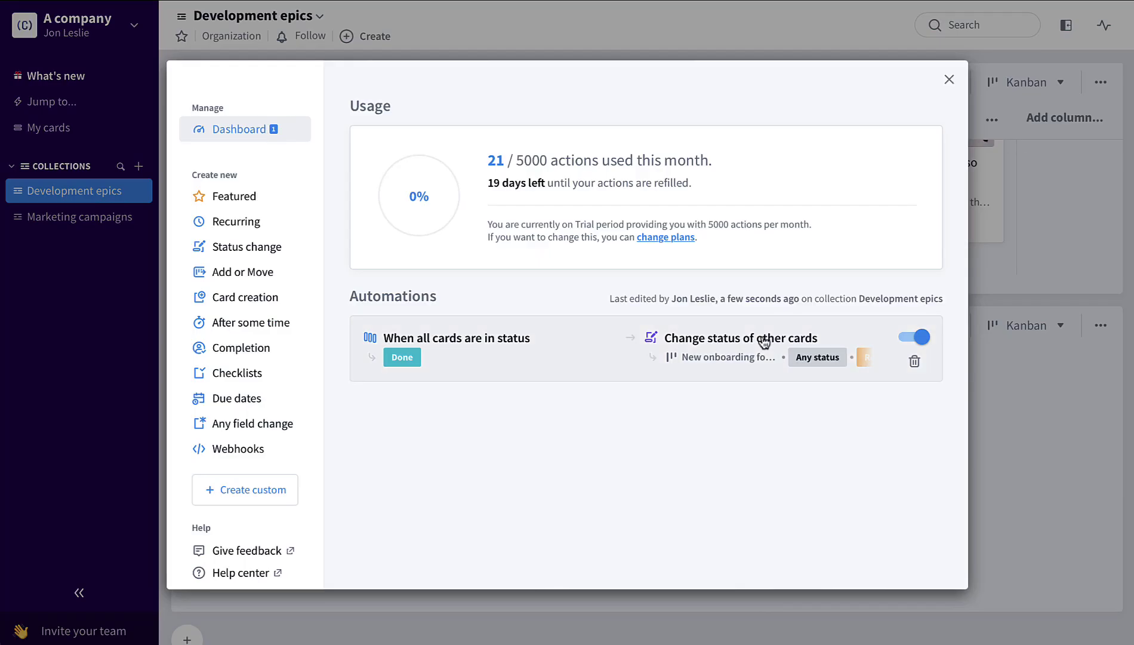
pyautogui.click(640, 364)
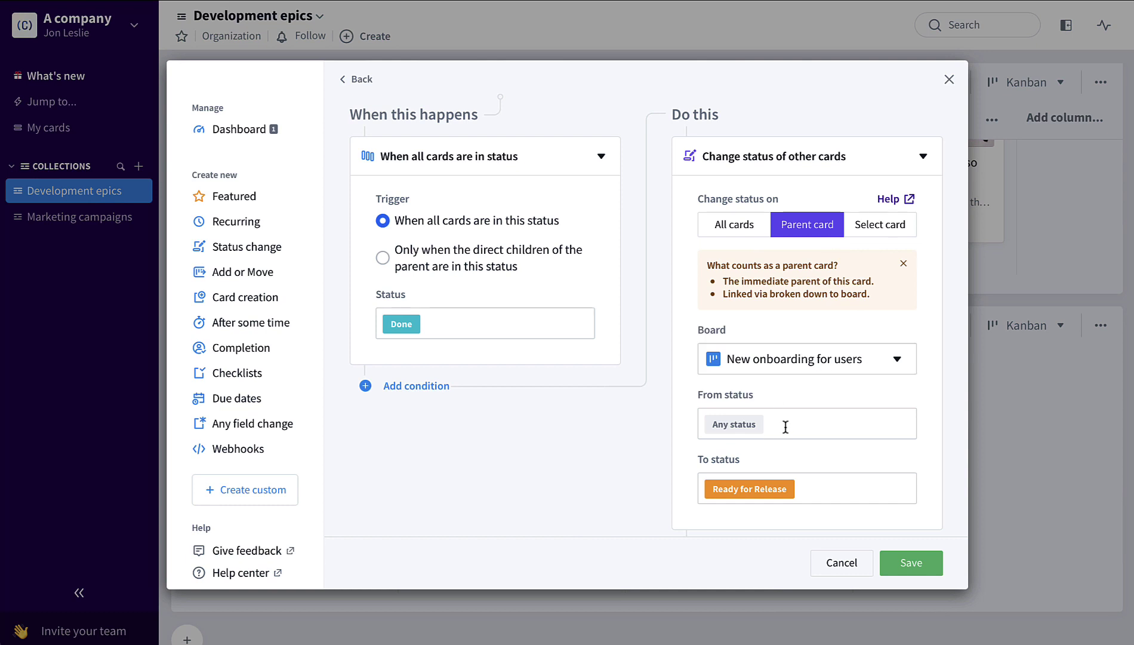
pyautogui.click(911, 563)
pyautogui.scroll(2, 988, 362)
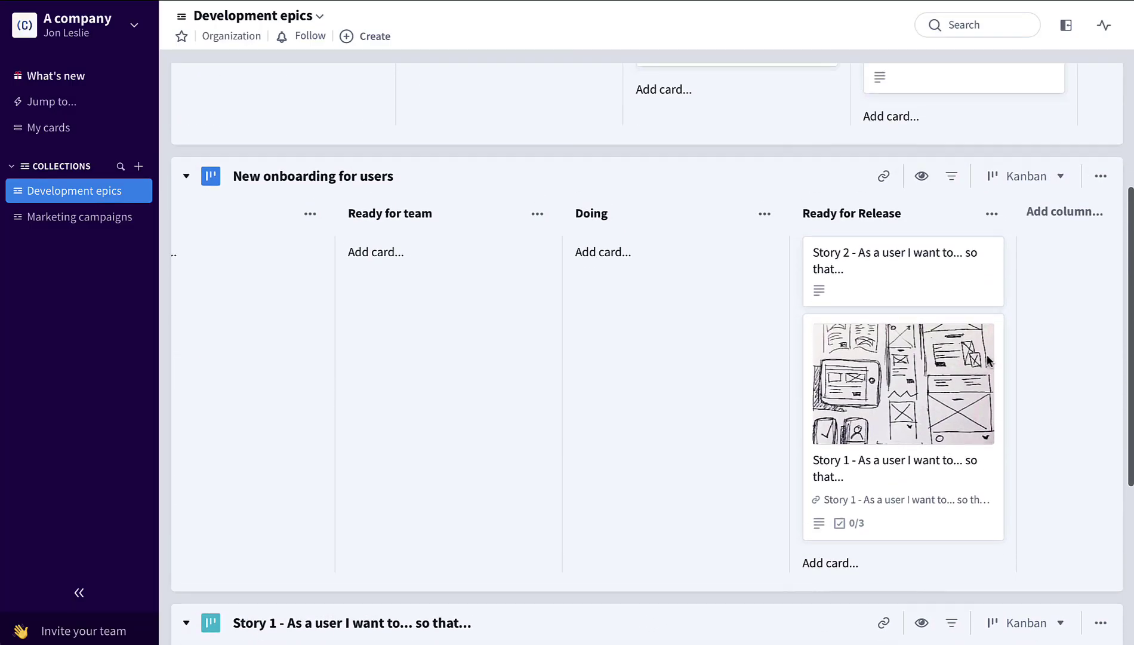
pyautogui.click(1103, 187)
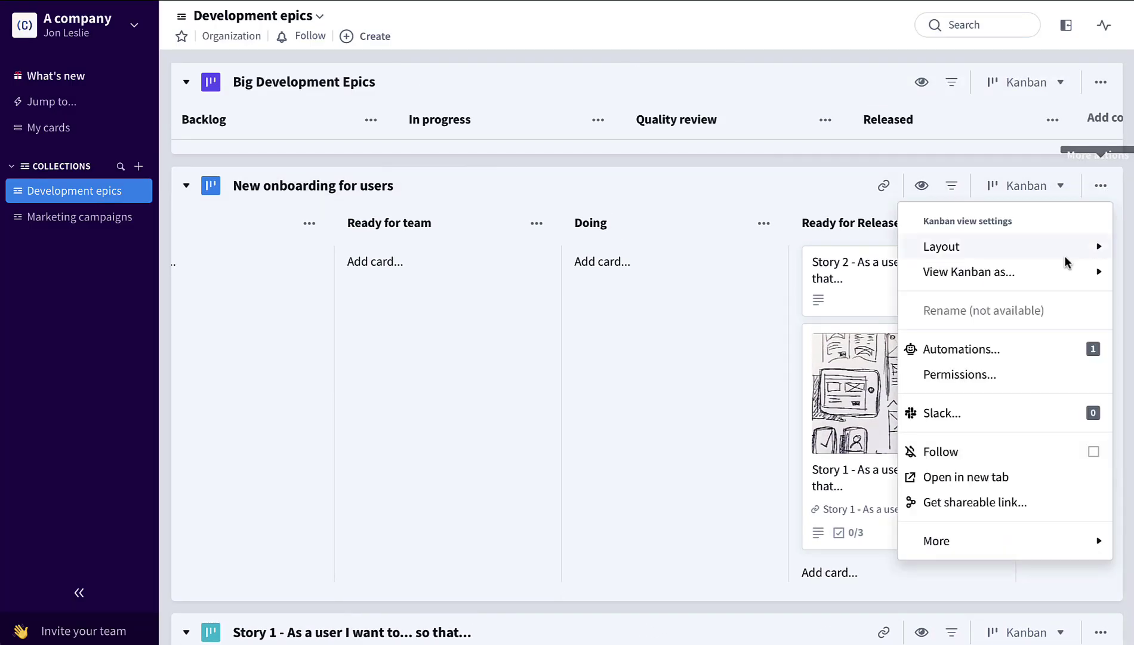
pyautogui.click(1037, 355)
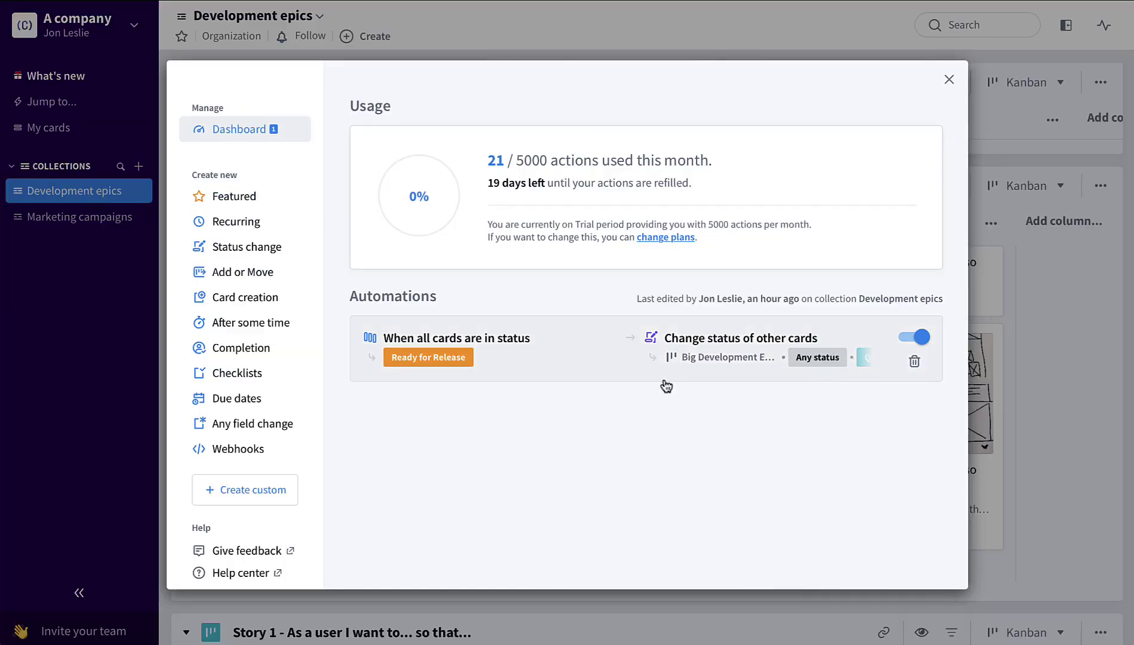
pyautogui.click(632, 375)
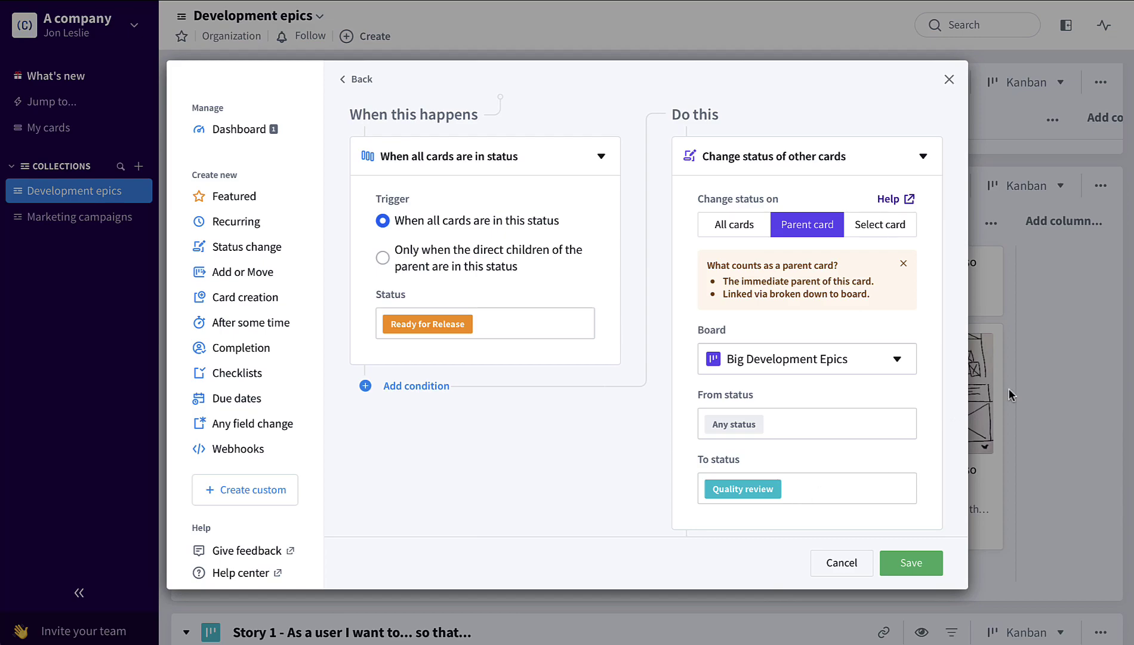
pyautogui.click(1058, 352)
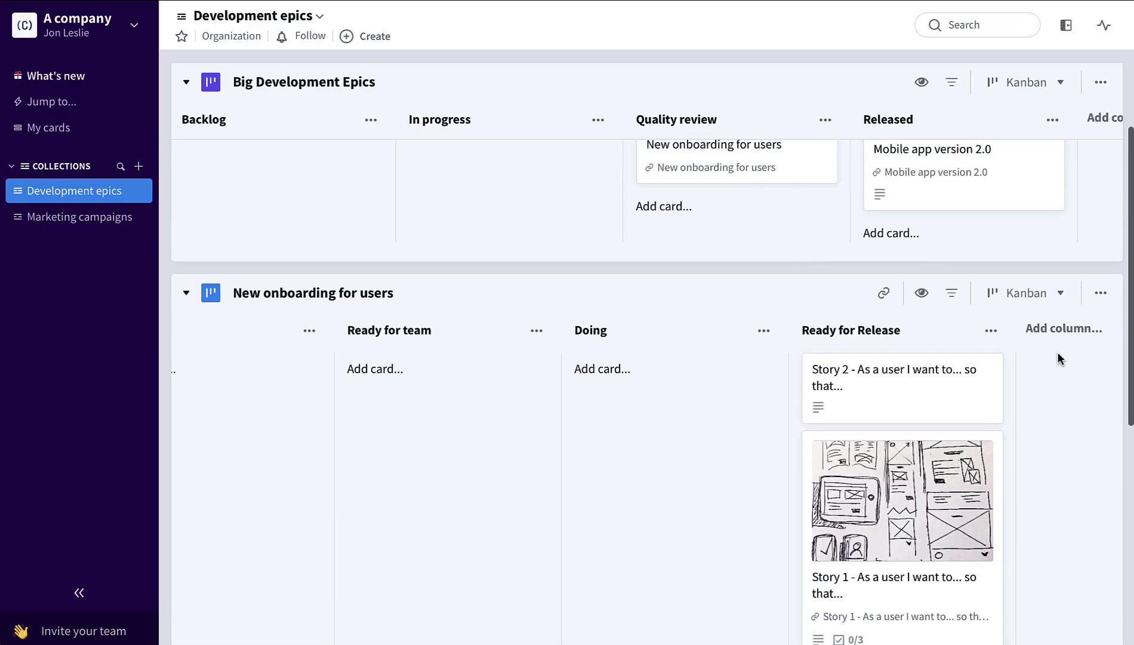